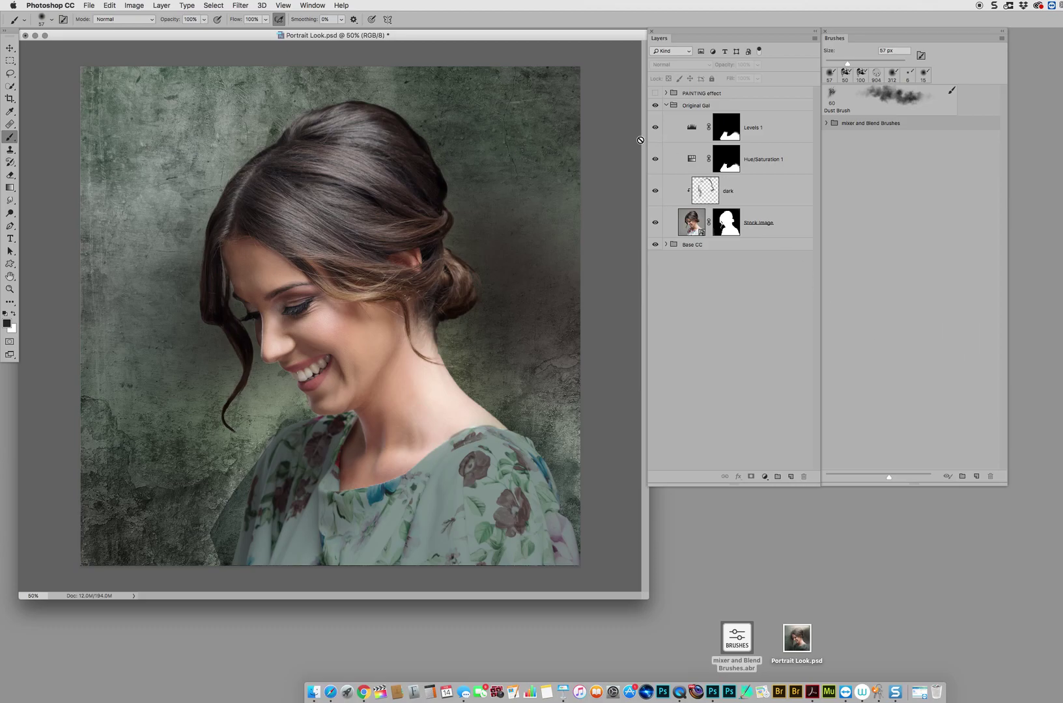
# Hide the dark and adjustment layers, preview the Stock Image mask, then delete the dark layer
pyautogui.moveTo(655, 190); pyautogui.dragTo(655, 127)
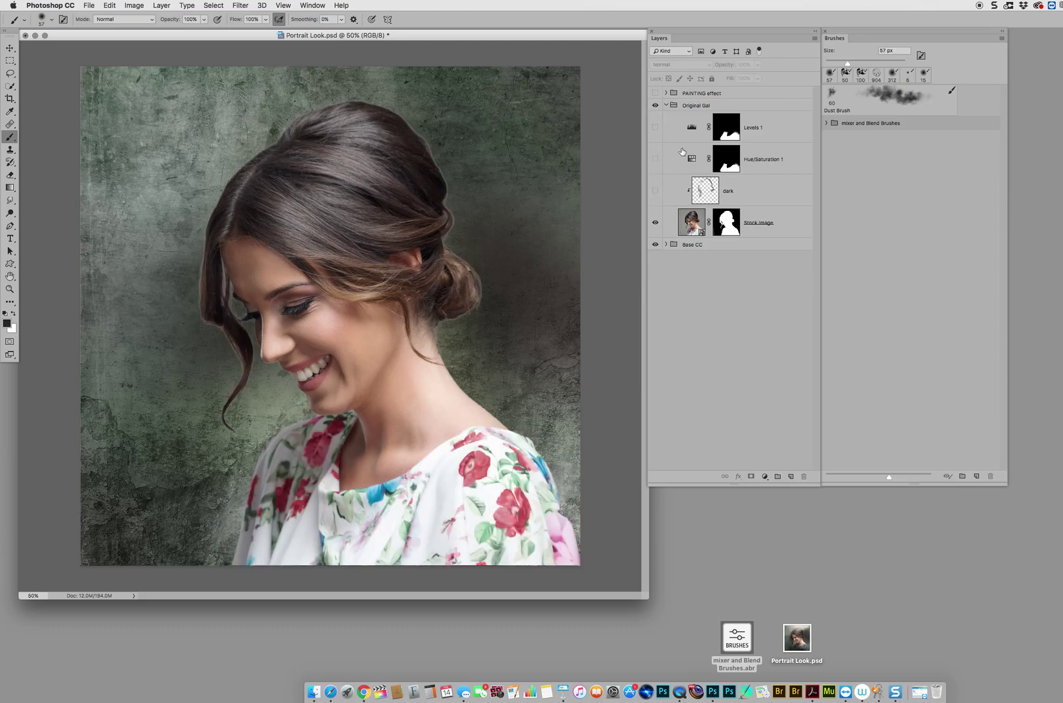
pyautogui.keyDown('shift'); pyautogui.click(728, 227); pyautogui.keyUp('shift')
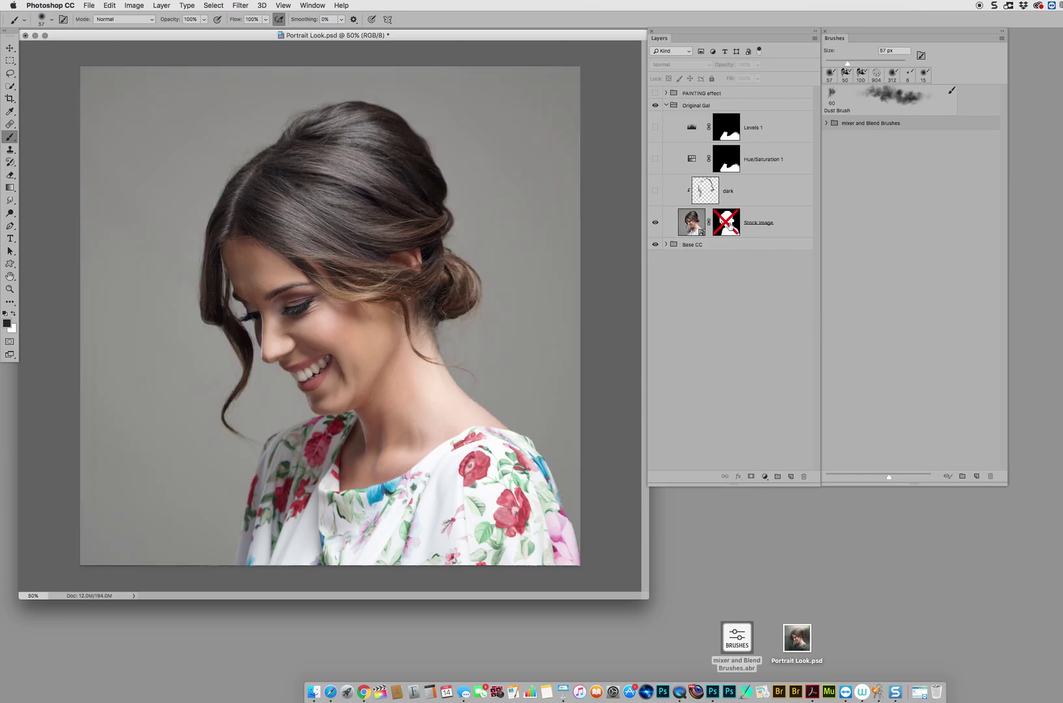
pyautogui.keyDown('shift'); pyautogui.click(725, 228); pyautogui.keyUp('shift')
pyautogui.keyDown('alt'); pyautogui.click(726, 228); pyautogui.keyUp('alt')
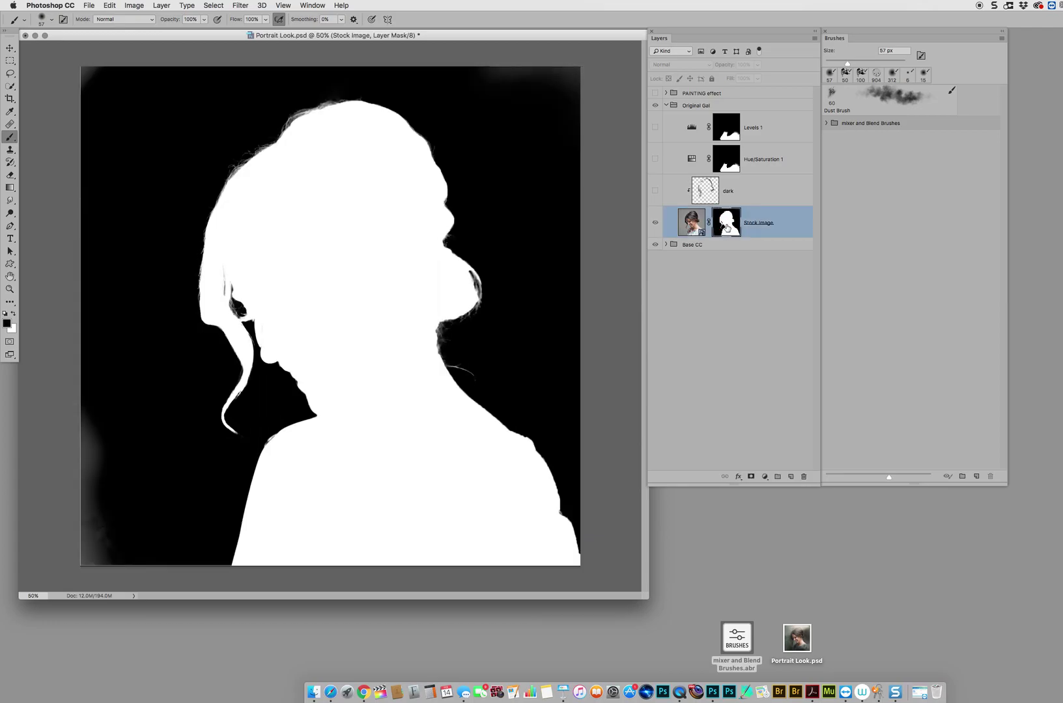
pyautogui.keyDown('alt'); pyautogui.click(730, 226); pyautogui.keyUp('alt')
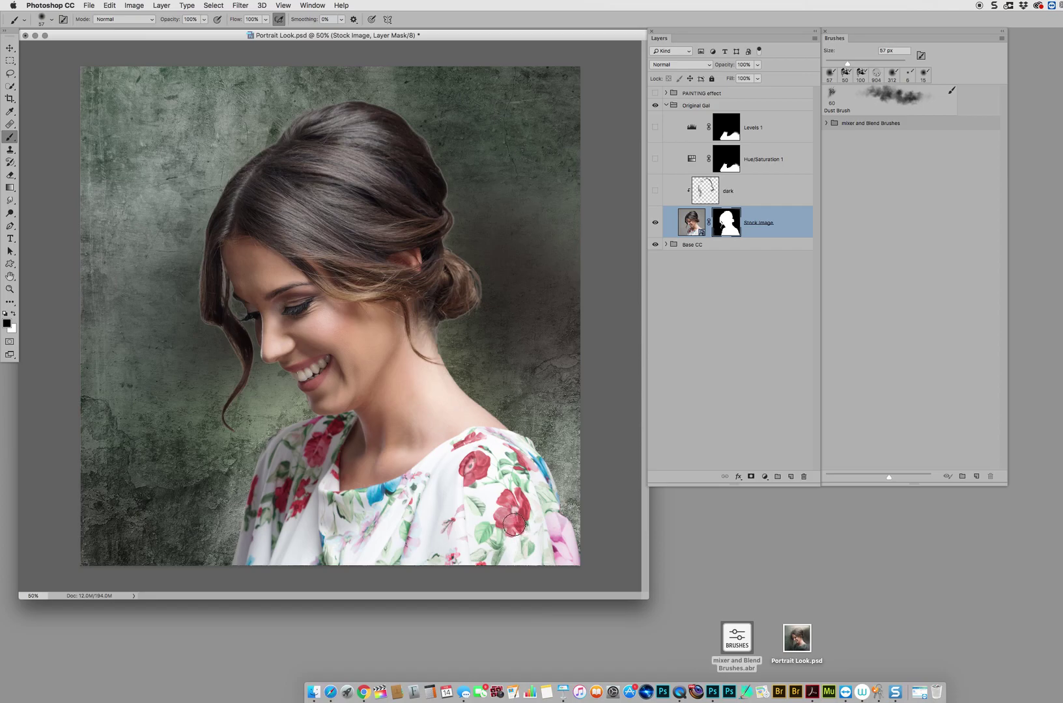
pyautogui.click(655, 192)
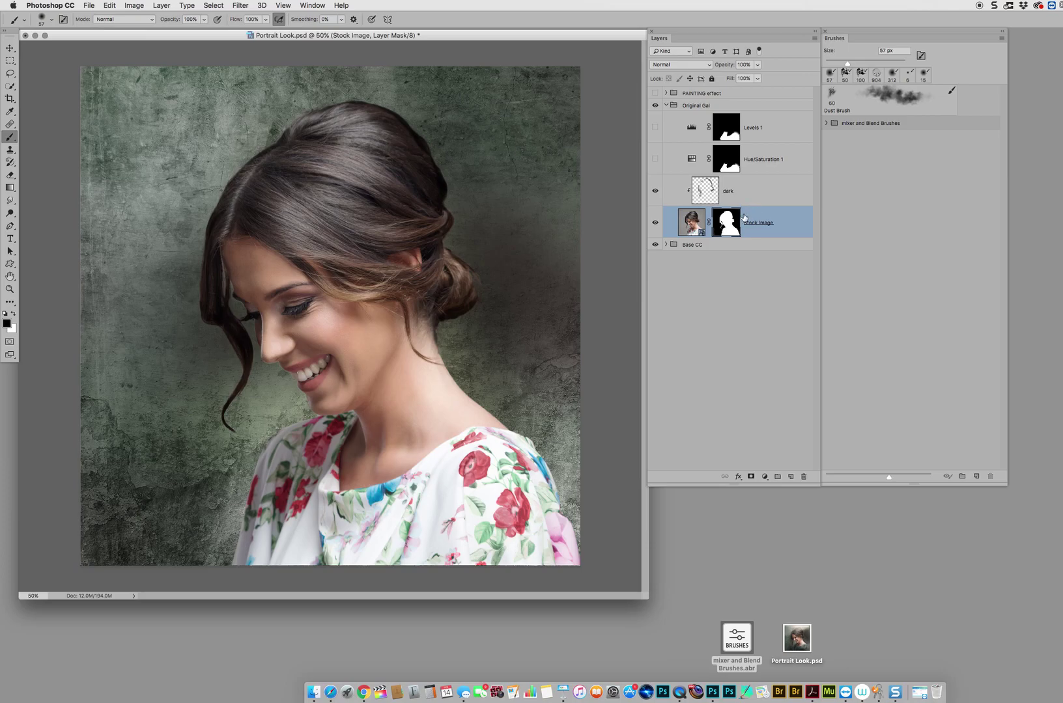
pyautogui.moveTo(741, 190); pyautogui.dragTo(803, 476)
# Create a new 'darken edges' layer clipped to the Stock Image layer
pyautogui.press('super+shift+n')
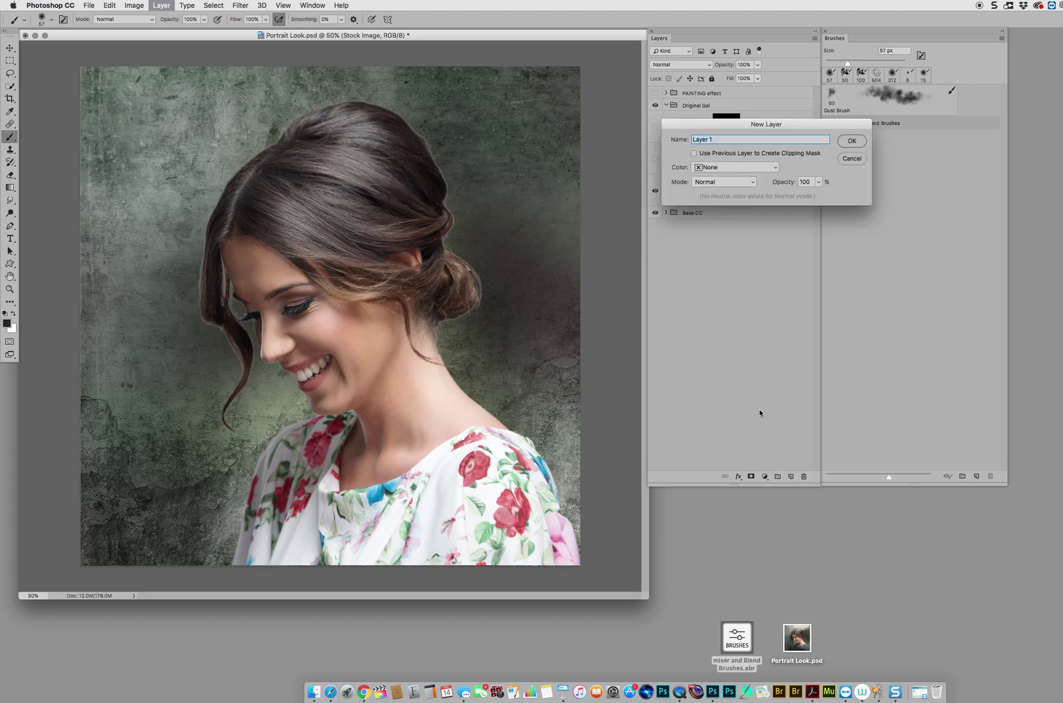
pyautogui.write('darken edges')
pyautogui.press('Return')
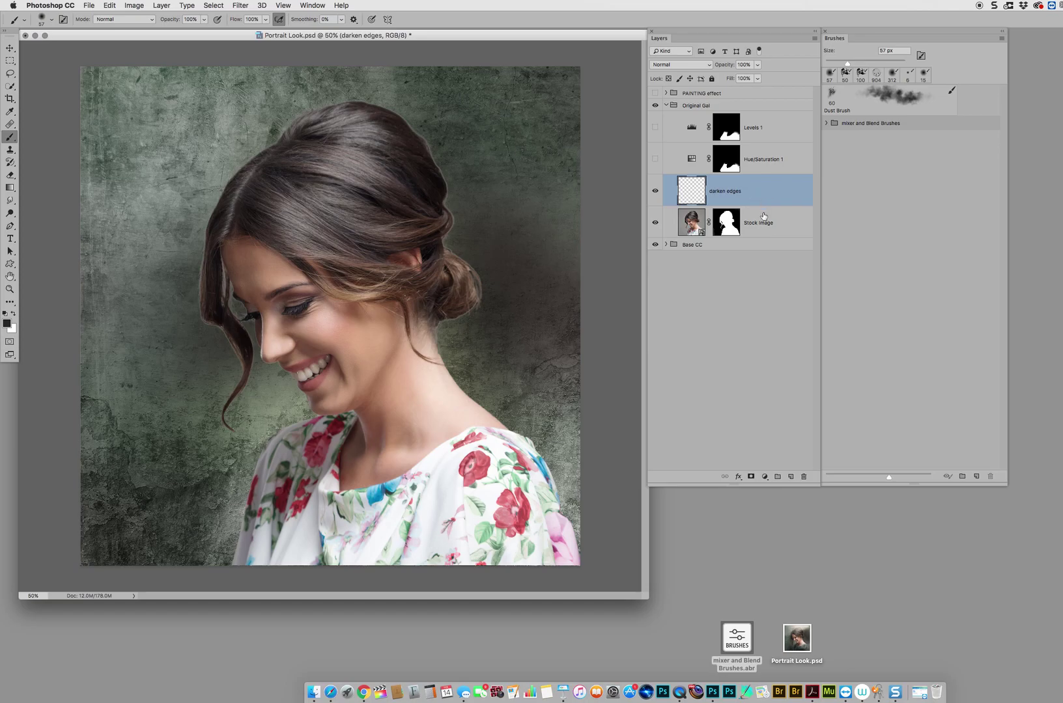
pyautogui.moveTo(764, 235); pyautogui.dragTo(756, 204)
pyautogui.keyDown('alt'); pyautogui.click(757, 204); pyautogui.keyUp('alt')
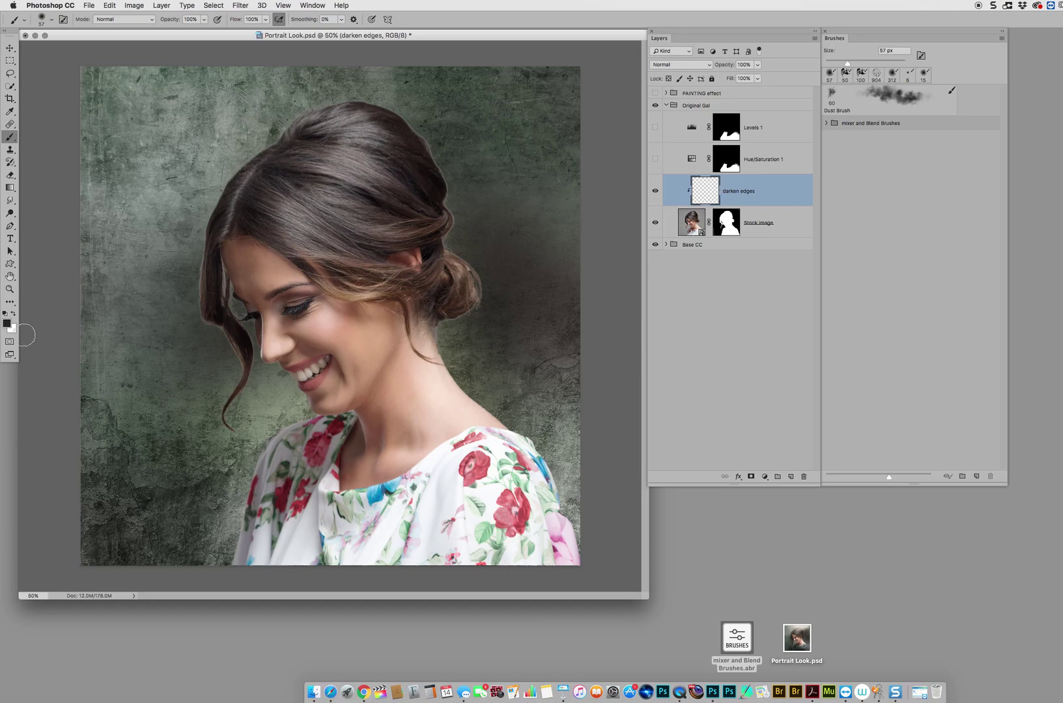
# Paint black shadow along the hair edges and set the layer to Multiply
pyautogui.moveTo(224, 187)
pyautogui.mouseDown()
pyautogui.moveTo(262, 135)
pyautogui.moveTo(192, 254)
pyautogui.moveTo(207, 212)
pyautogui.moveTo(201, 320)
pyautogui.moveTo(203, 261)
pyautogui.moveTo(205, 317)
pyautogui.moveTo(225, 335)
pyautogui.moveTo(232, 388)
pyautogui.mouseUp()
pyautogui.moveTo(220, 263)
pyautogui.mouseDown()
pyautogui.moveTo(248, 337)
pyautogui.moveTo(241, 407)
pyautogui.moveTo(211, 227)
pyautogui.moveTo(296, 115)
pyautogui.moveTo(292, 124)
pyautogui.moveTo(384, 111)
pyautogui.moveTo(451, 180)
pyautogui.moveTo(451, 233)
pyautogui.moveTo(479, 287)
pyautogui.moveTo(471, 267)
pyautogui.moveTo(446, 330)
pyautogui.moveTo(439, 319)
pyautogui.moveTo(468, 312)
pyautogui.moveTo(449, 312)
pyautogui.moveTo(474, 263)
pyautogui.moveTo(448, 242)
pyautogui.moveTo(389, 75)
pyautogui.mouseUp()
pyautogui.moveTo(473, 401)
pyautogui.mouseDown()
pyautogui.moveTo(286, 372)
pyautogui.moveTo(225, 291)
pyautogui.moveTo(204, 287)
pyautogui.moveTo(204, 222)
pyautogui.moveTo(262, 135)
pyautogui.moveTo(297, 114)
pyautogui.moveTo(380, 105)
pyautogui.mouseUp()
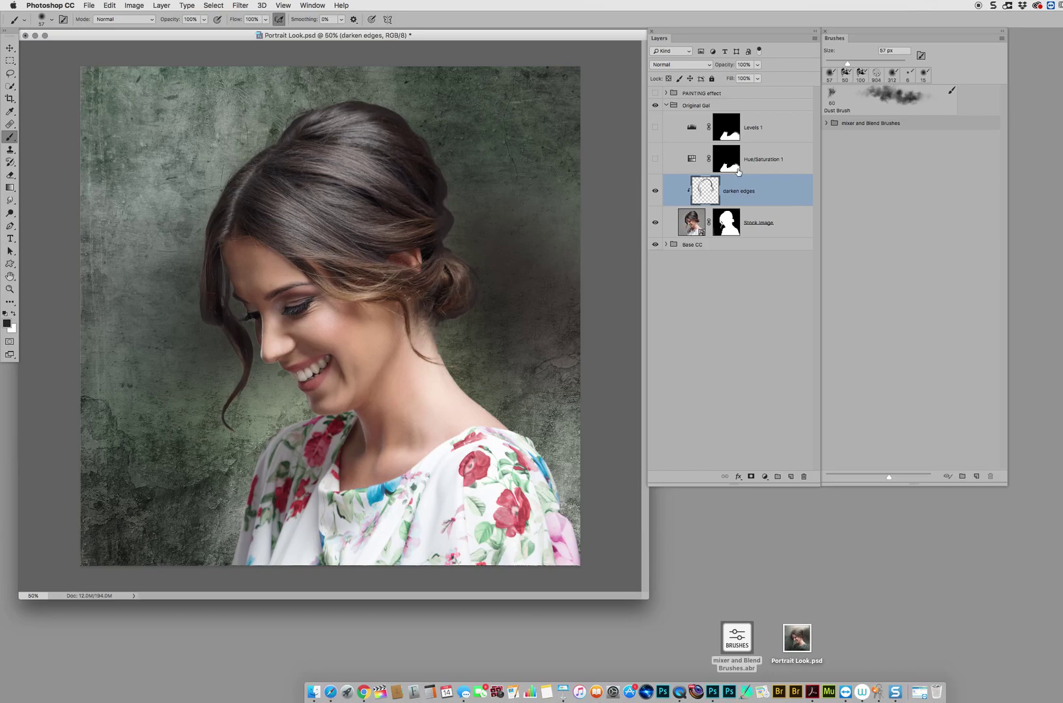
pyautogui.click(677, 64)
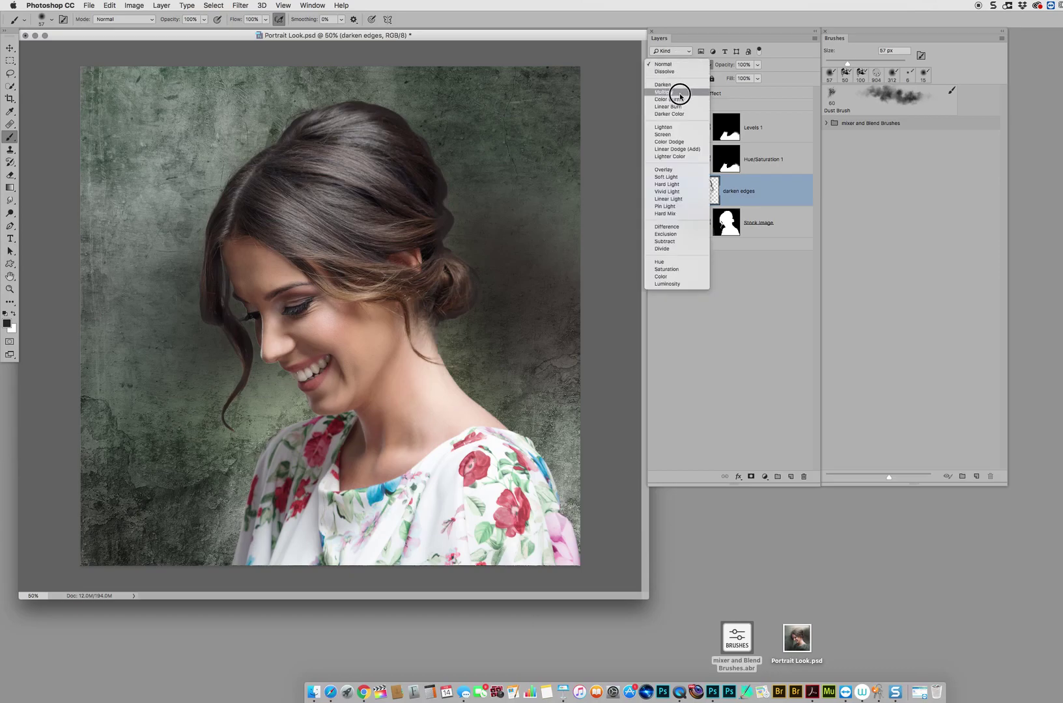
pyautogui.click(679, 95)
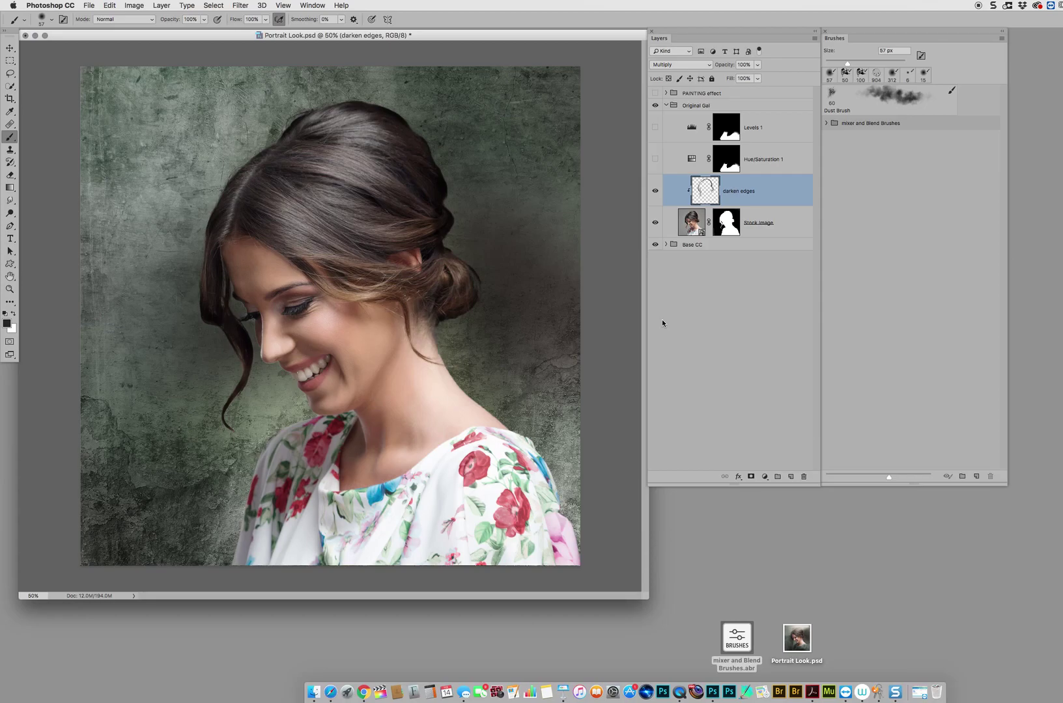
# Show Hue/Saturation 1 and Levels 1 and check the Saturation -38, Lightness -46 settings
pyautogui.click(655, 159)
pyautogui.click(654, 128)
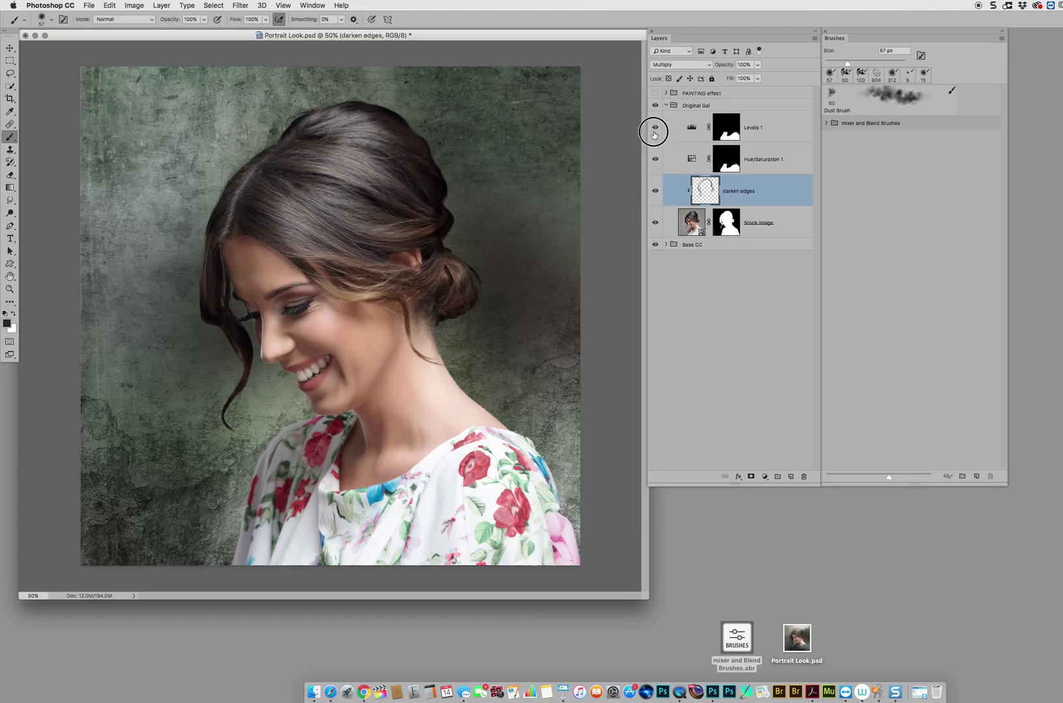
pyautogui.click(727, 166)
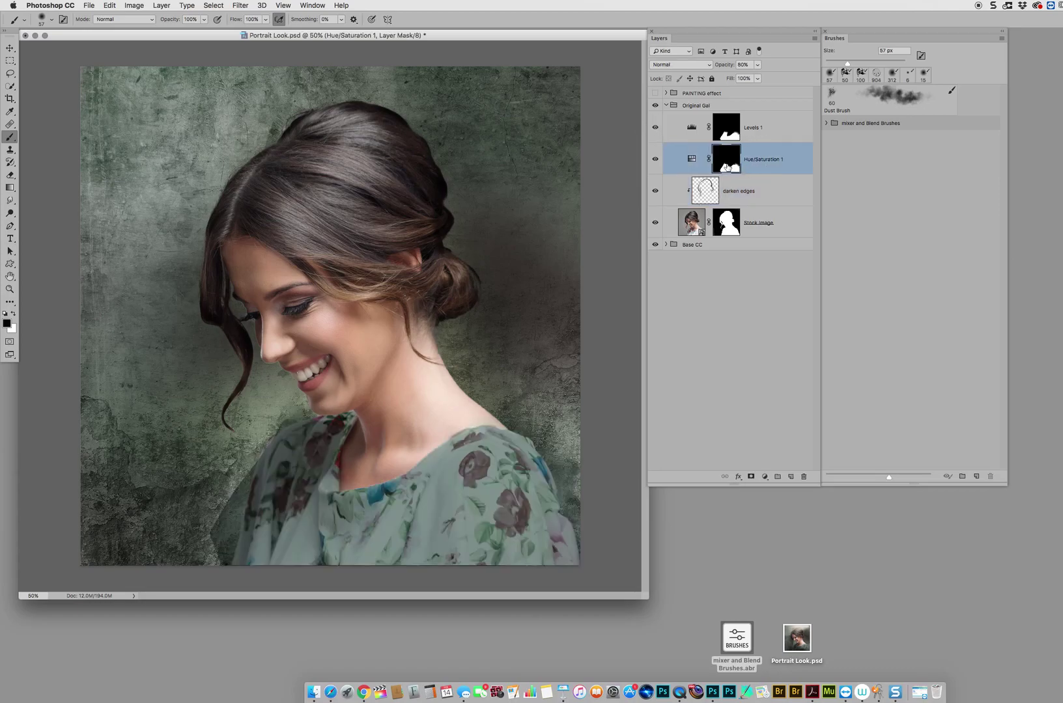
pyautogui.doubleClick(701, 168)
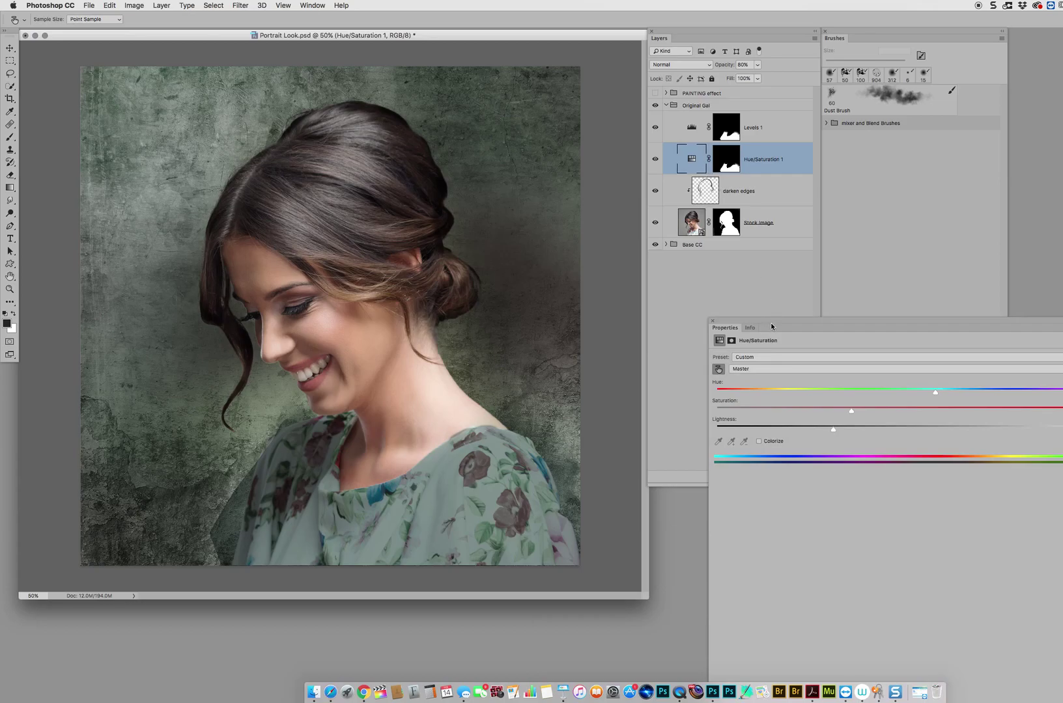
pyautogui.moveTo(771, 323); pyautogui.dragTo(463, 182)
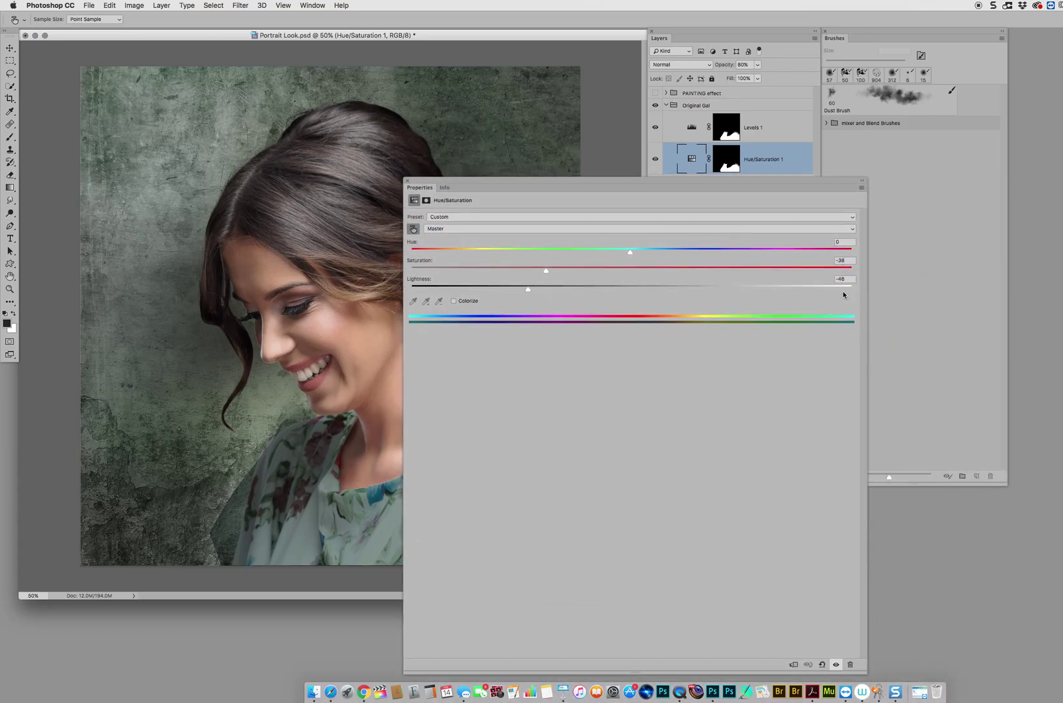
pyautogui.click(407, 181)
# Preview the Levels 1 mask alone, then collapse the Original Gal group
pyautogui.click(697, 125)
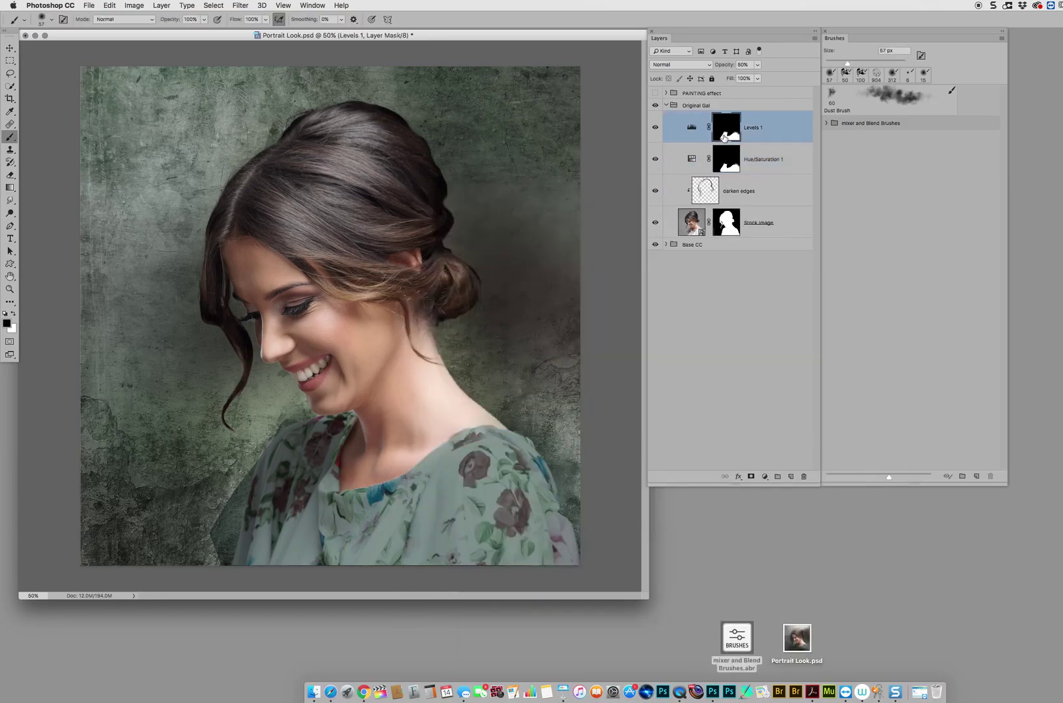
pyautogui.keyDown('alt'); pyautogui.click(726, 134); pyautogui.keyUp('alt')
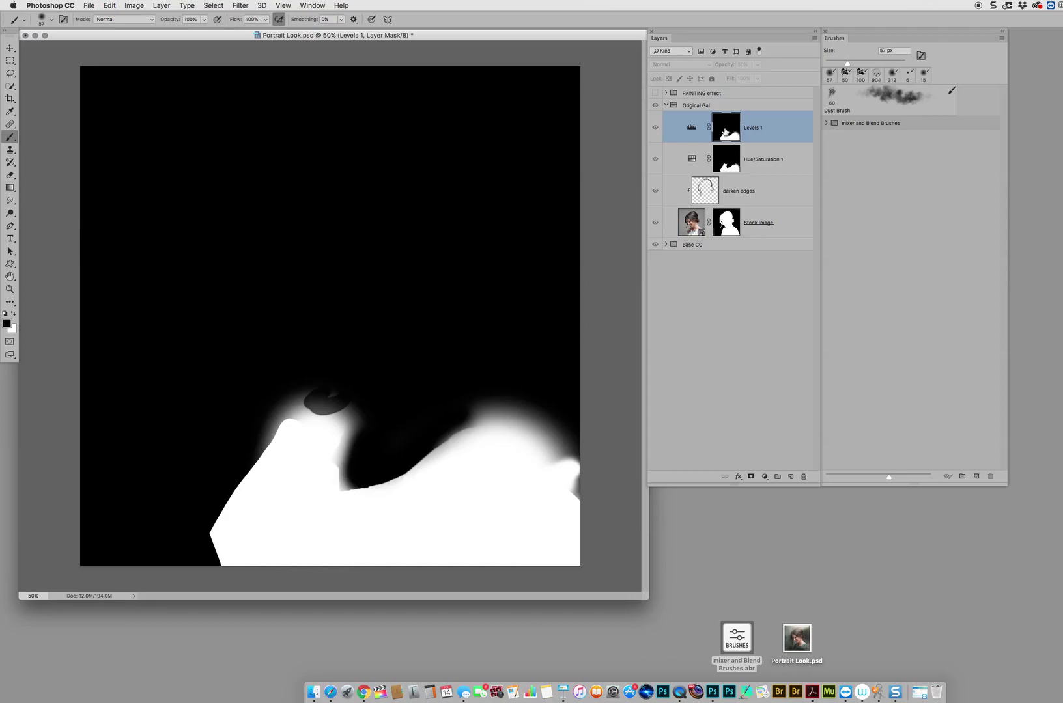
pyautogui.keyDown('alt'); pyautogui.click(725, 132); pyautogui.keyUp('alt')
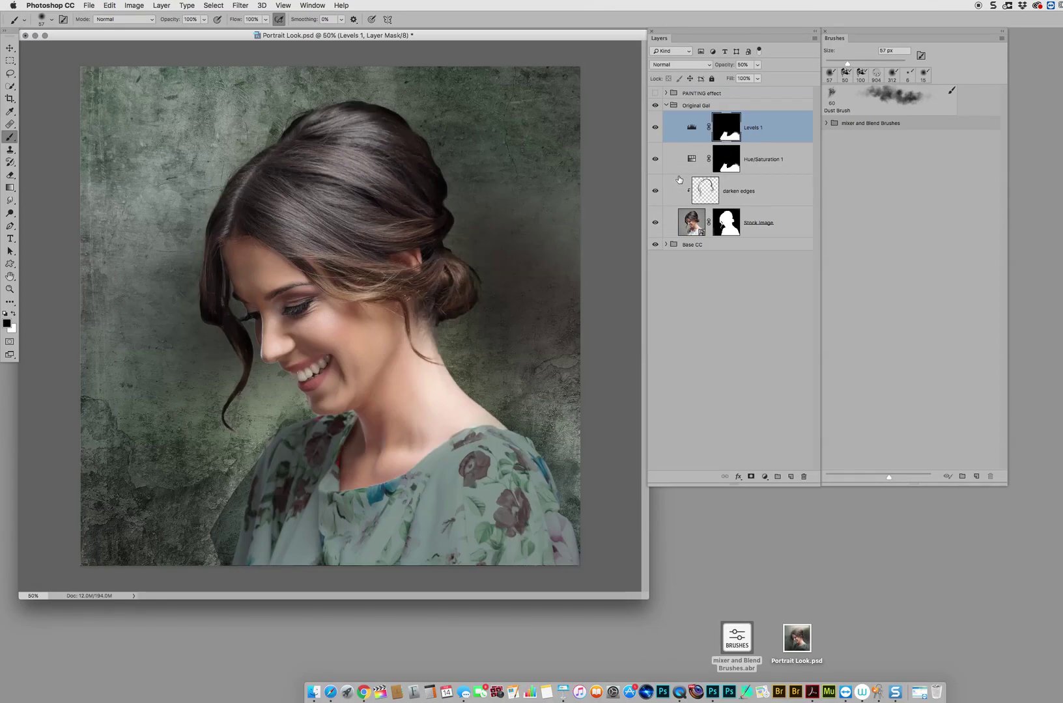
pyautogui.click(665, 105)
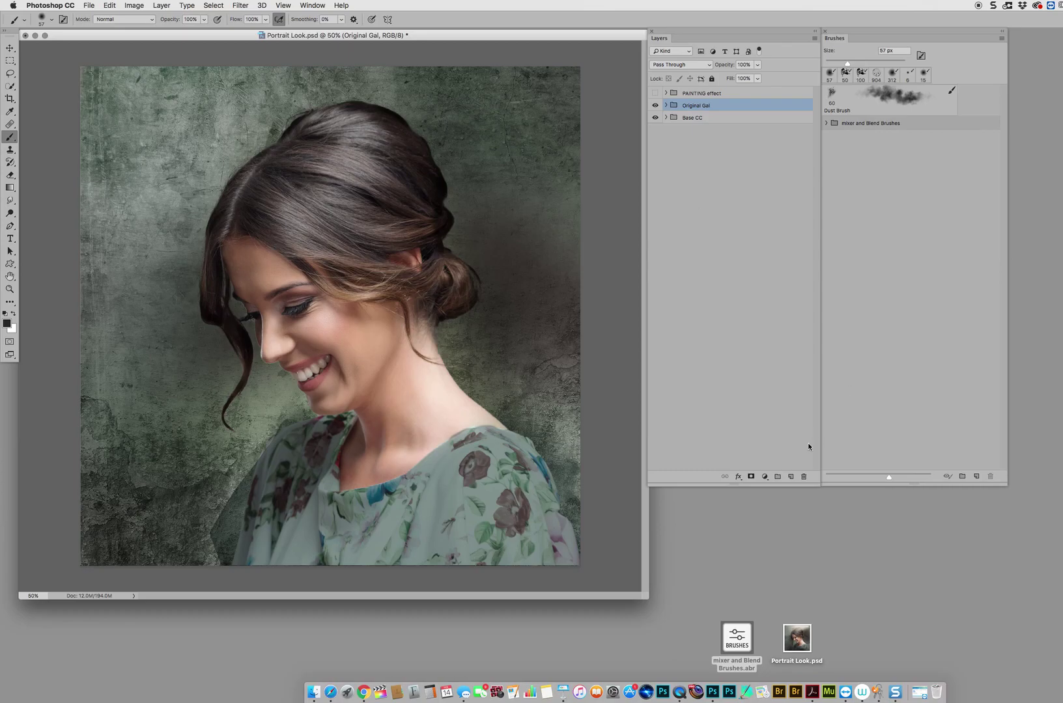
# Add an empty layer named 'smudge or mixer brush' above the Original Gal group
pyautogui.click(790, 476)
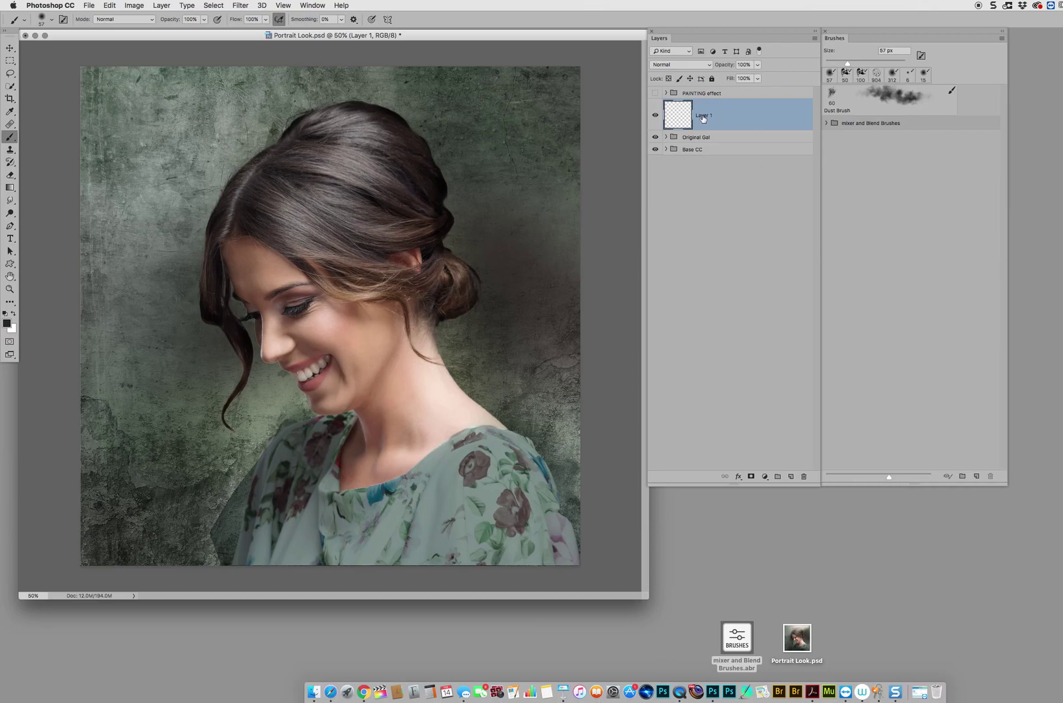
pyautogui.doubleClick(701, 117)
pyautogui.write('smudge or mixer brush')
pyautogui.press('Return')
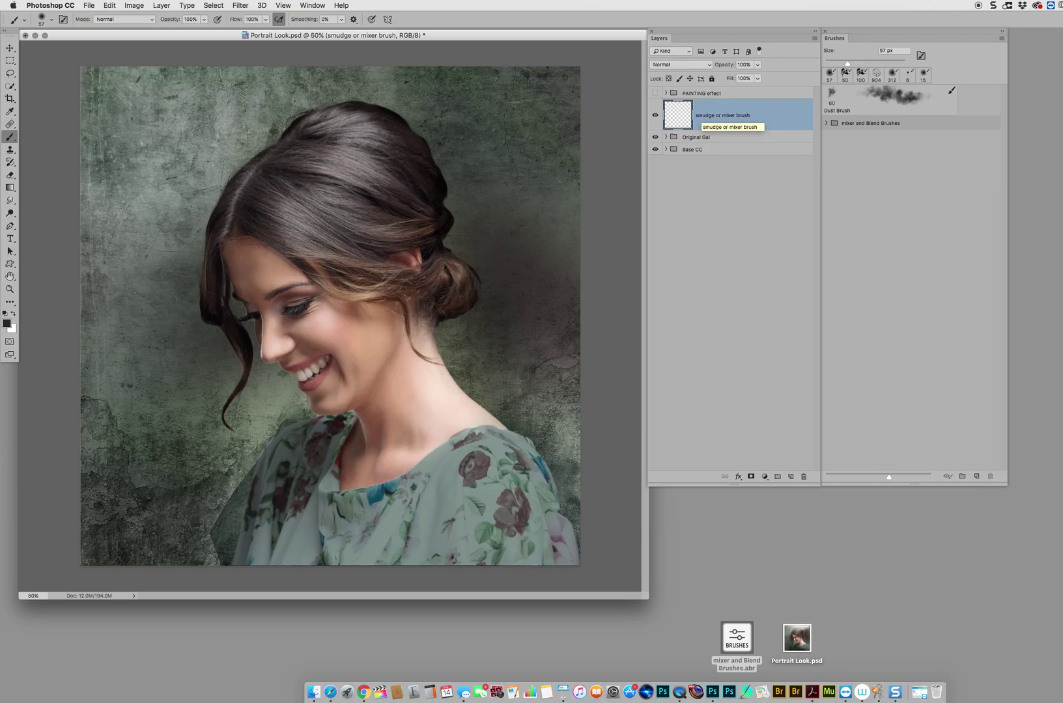
# Delete the mixer and Blend Brushes set and load it again from file
pyautogui.click(827, 124)
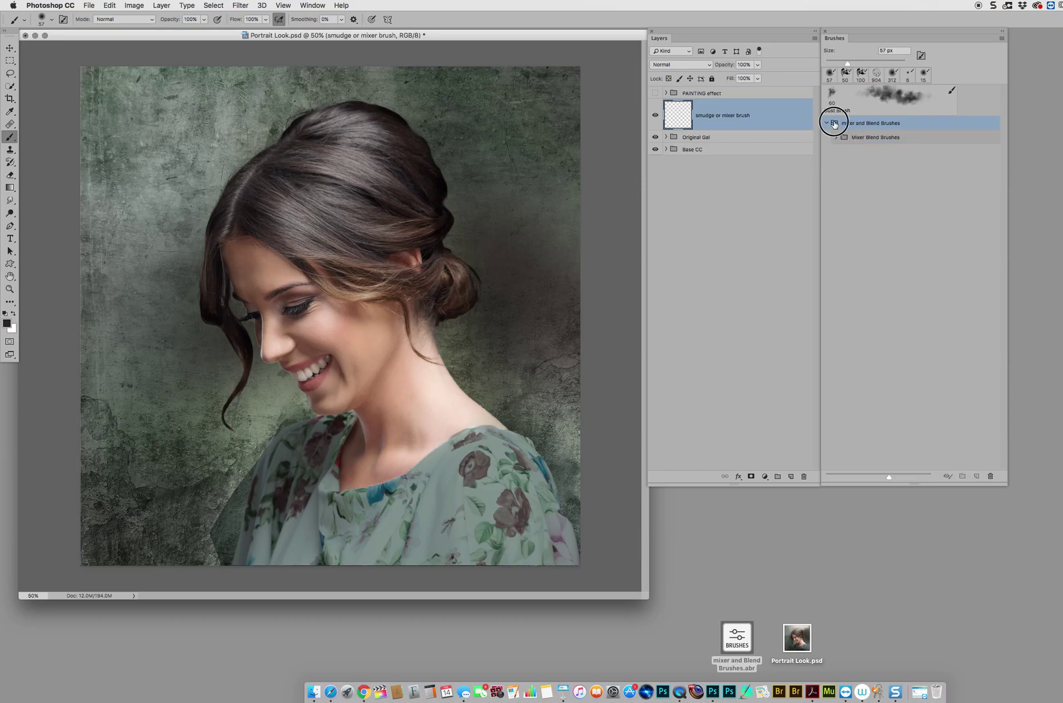
pyautogui.click(826, 123)
pyautogui.moveTo(957, 334); pyautogui.dragTo(989, 476)
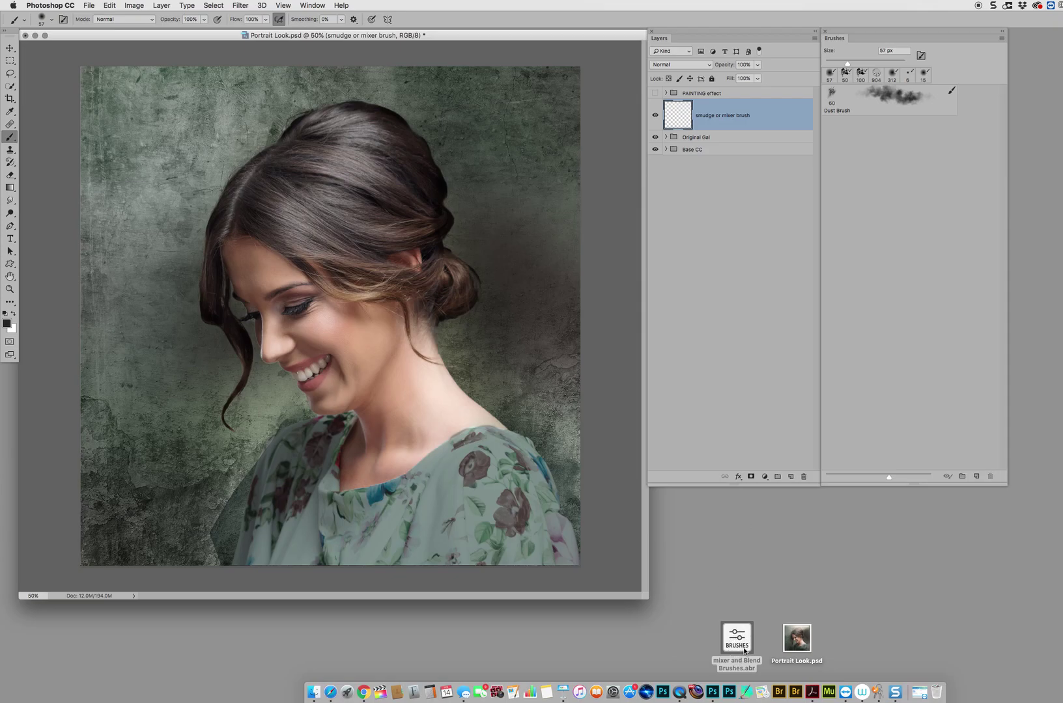
pyautogui.moveTo(744, 650)
pyautogui.mouseDown()
pyautogui.moveTo(735, 590)
pyautogui.moveTo(713, 696)
pyautogui.mouseUp()
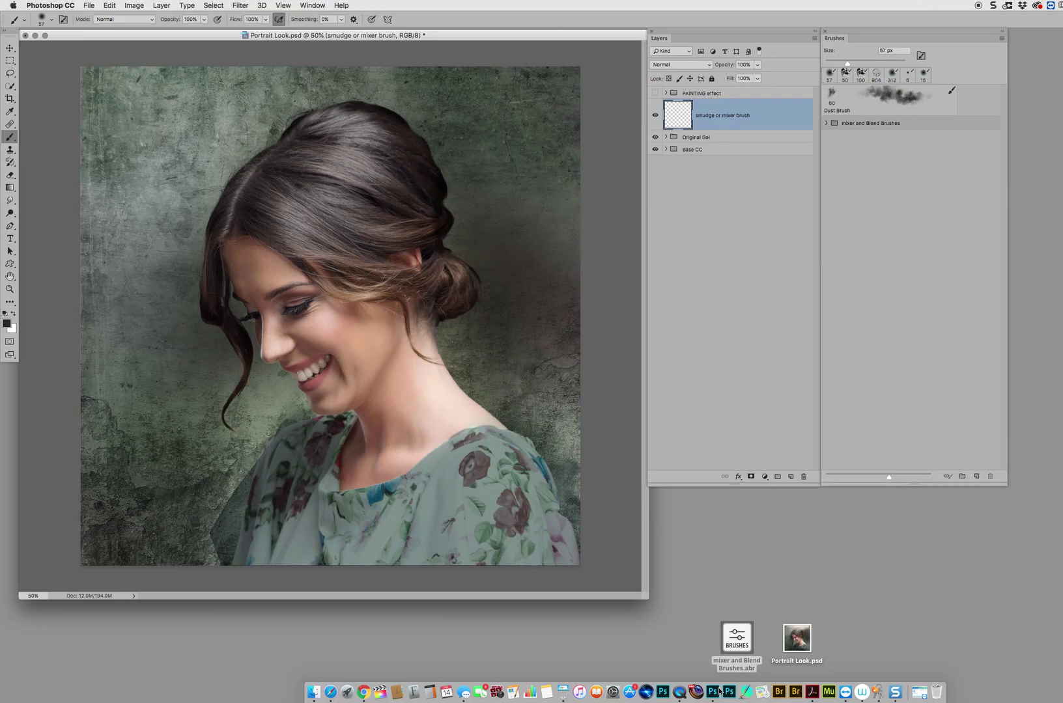
# Select the Kyle's Real Oils Round Flex Wet mixer brush at 100 px
pyautogui.click(827, 124)
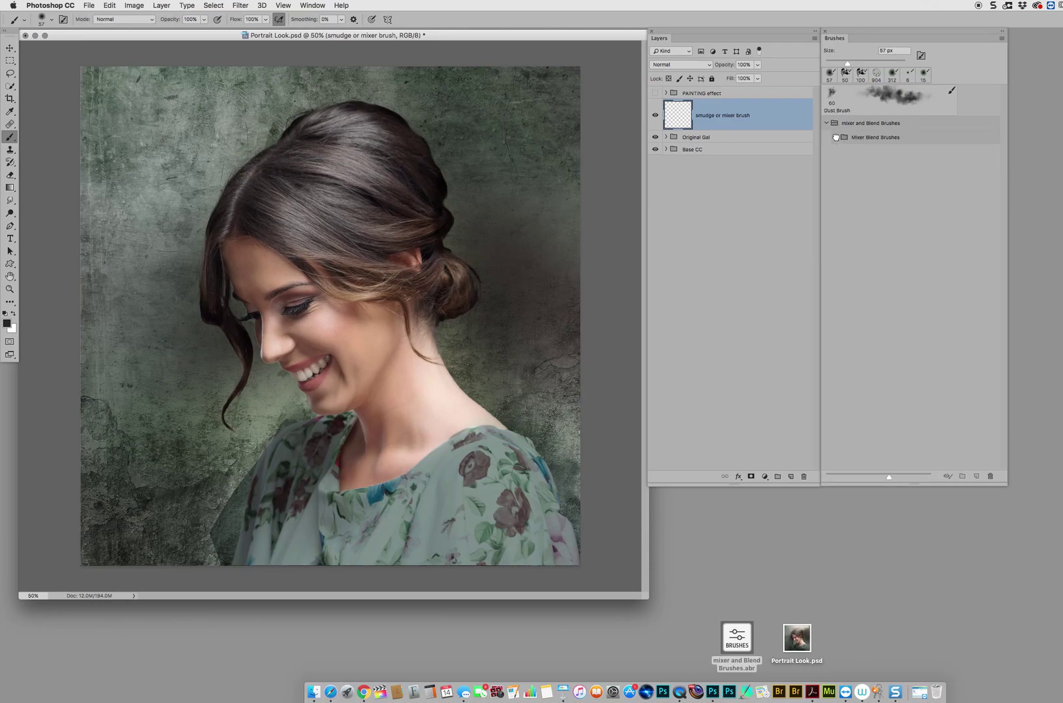
pyautogui.click(836, 138)
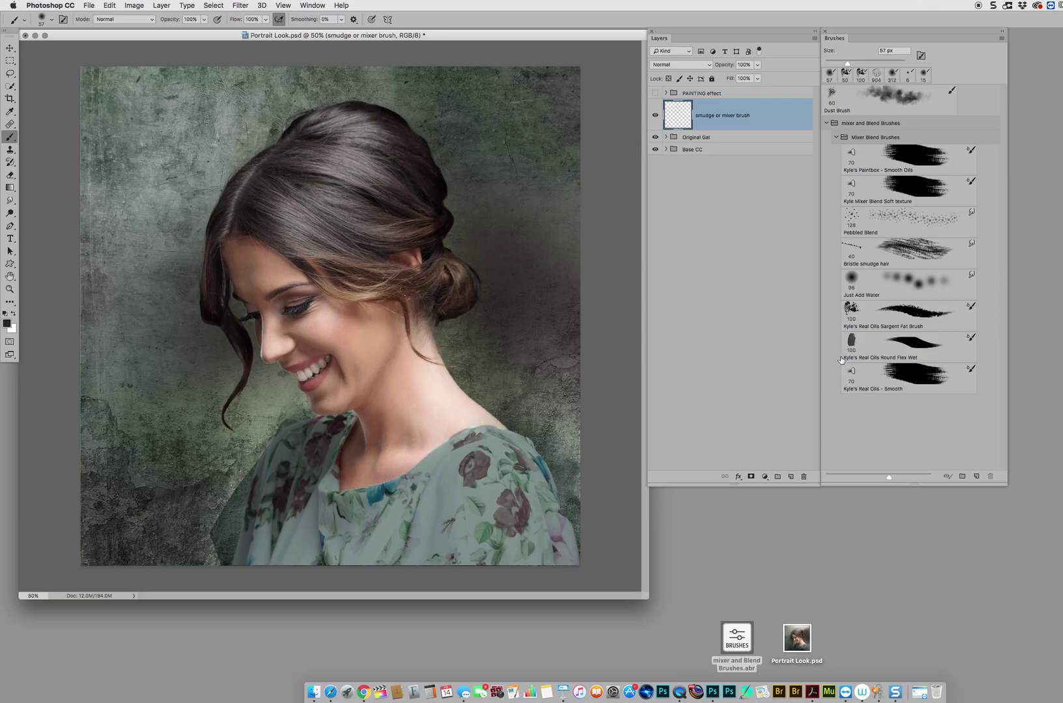
pyautogui.click(905, 347)
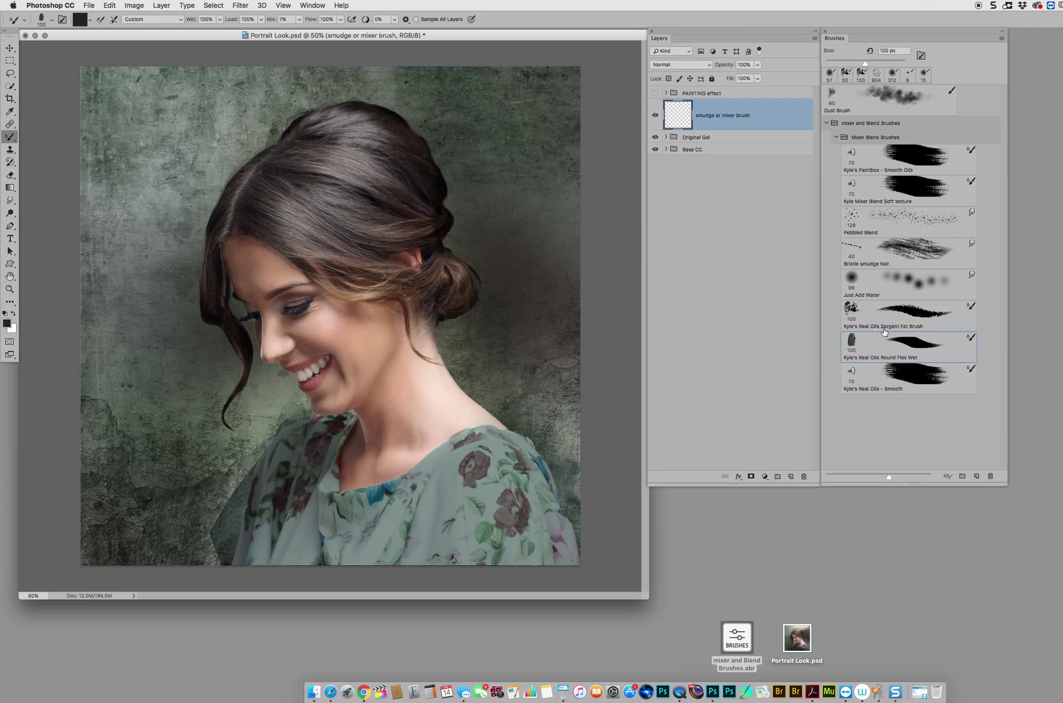
# Switch to Kyle's Real Oils Sargent Fat Brush with Sample All Layers on and a cleaned load
pyautogui.click(910, 315)
pyautogui.click(311, 5)
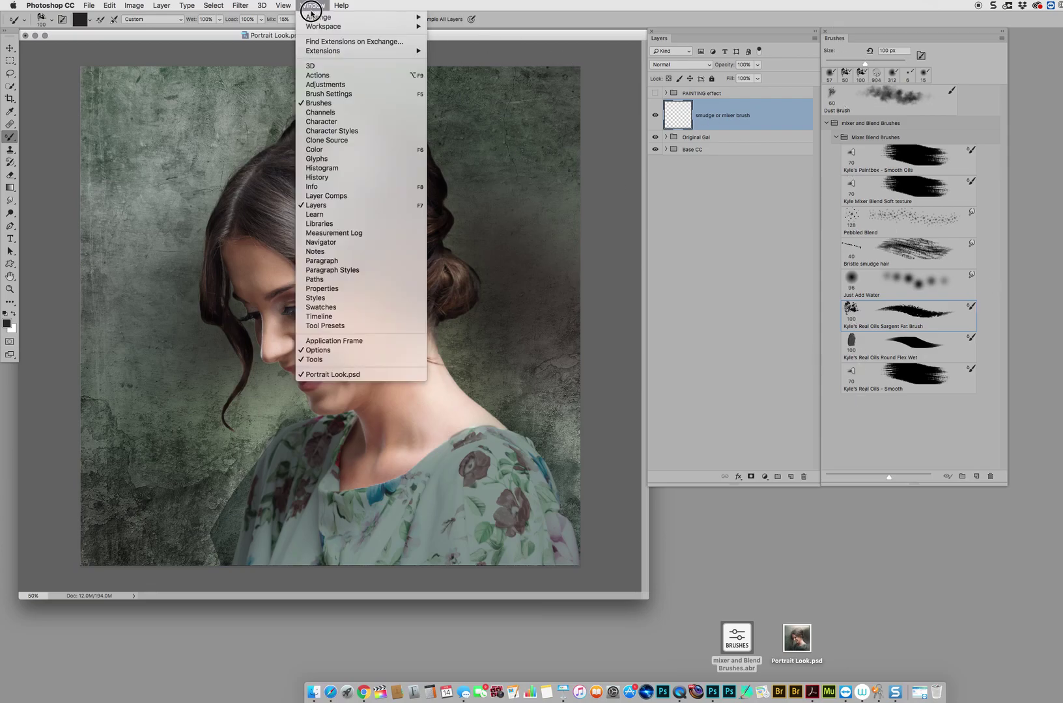
pyautogui.click(313, 104)
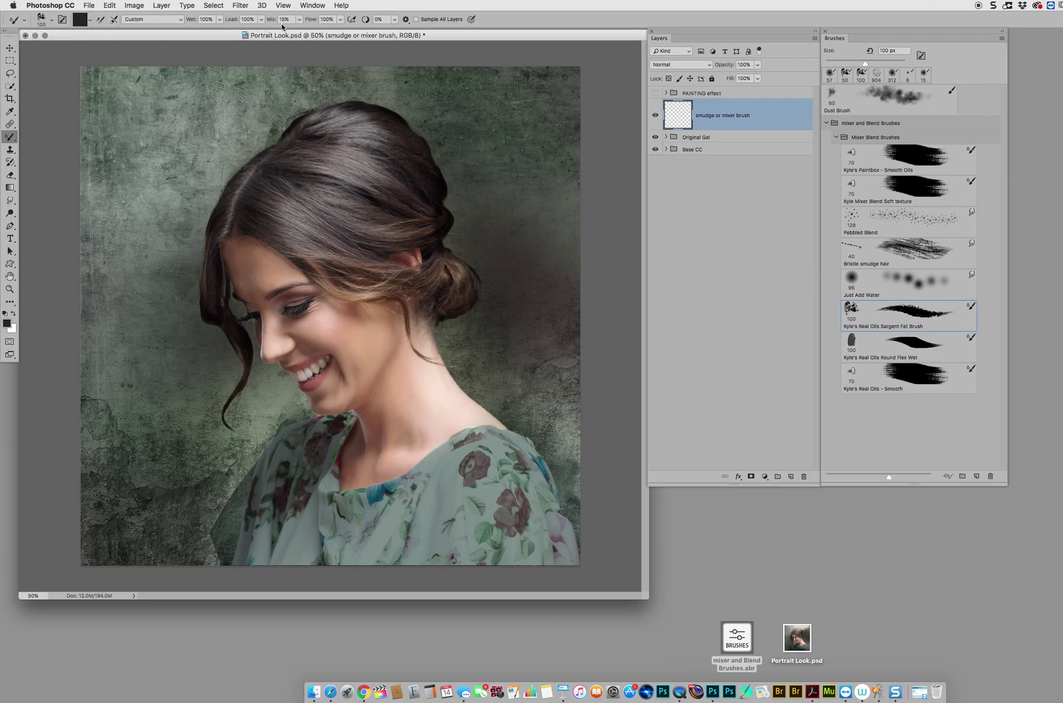
pyautogui.click(416, 20)
pyautogui.click(90, 21)
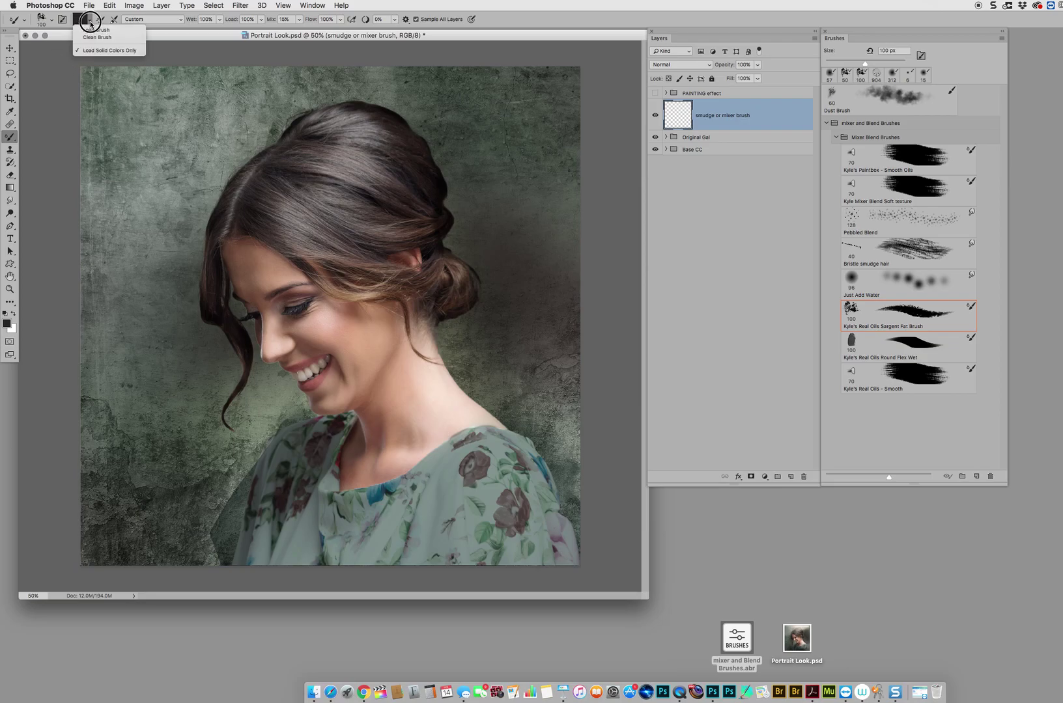
pyautogui.click(94, 37)
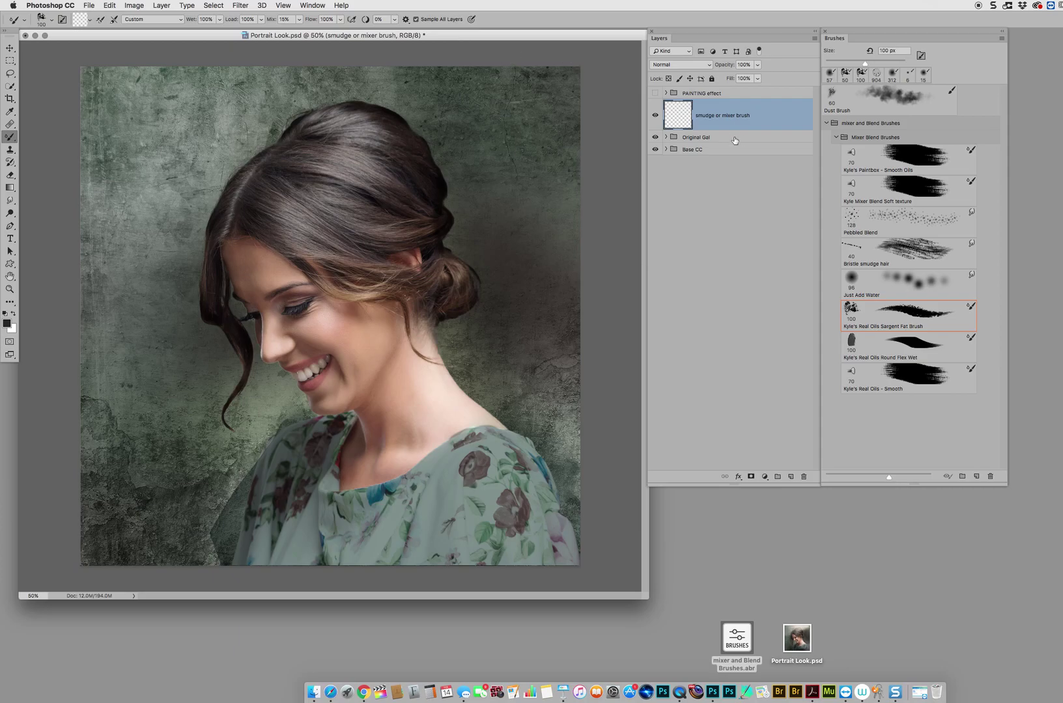
# Sample the dark hair colour, zoom in, and blend the crown hair into broad strokes
pyautogui.moveTo(655, 137); pyautogui.dragTo(658, 155)
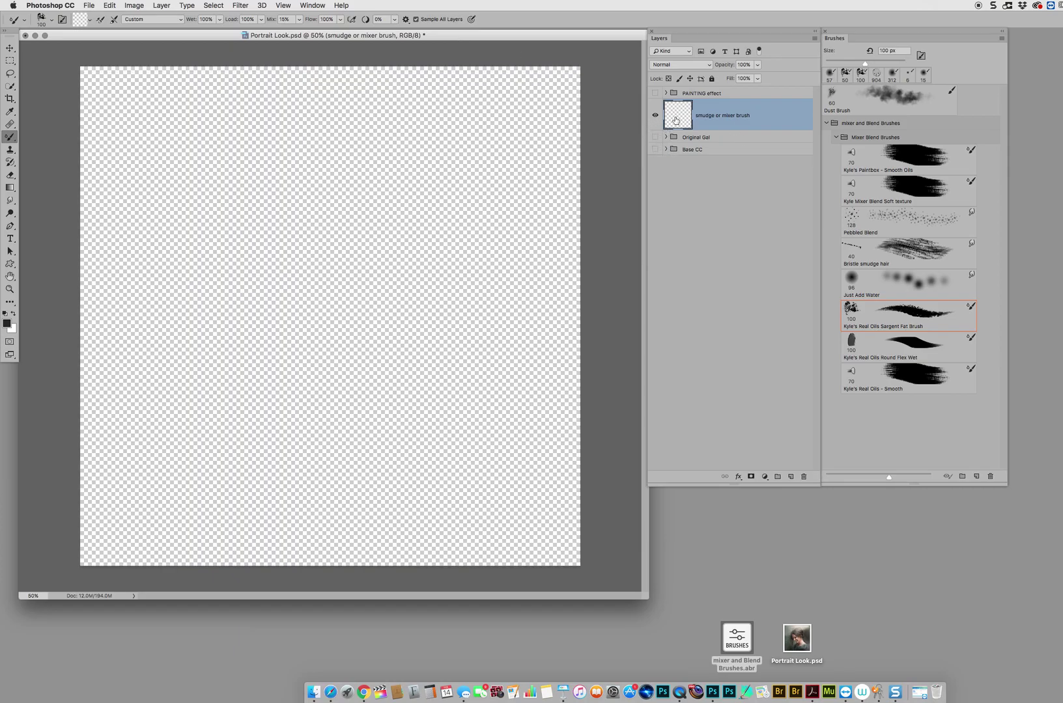
pyautogui.moveTo(655, 136); pyautogui.dragTo(655, 149)
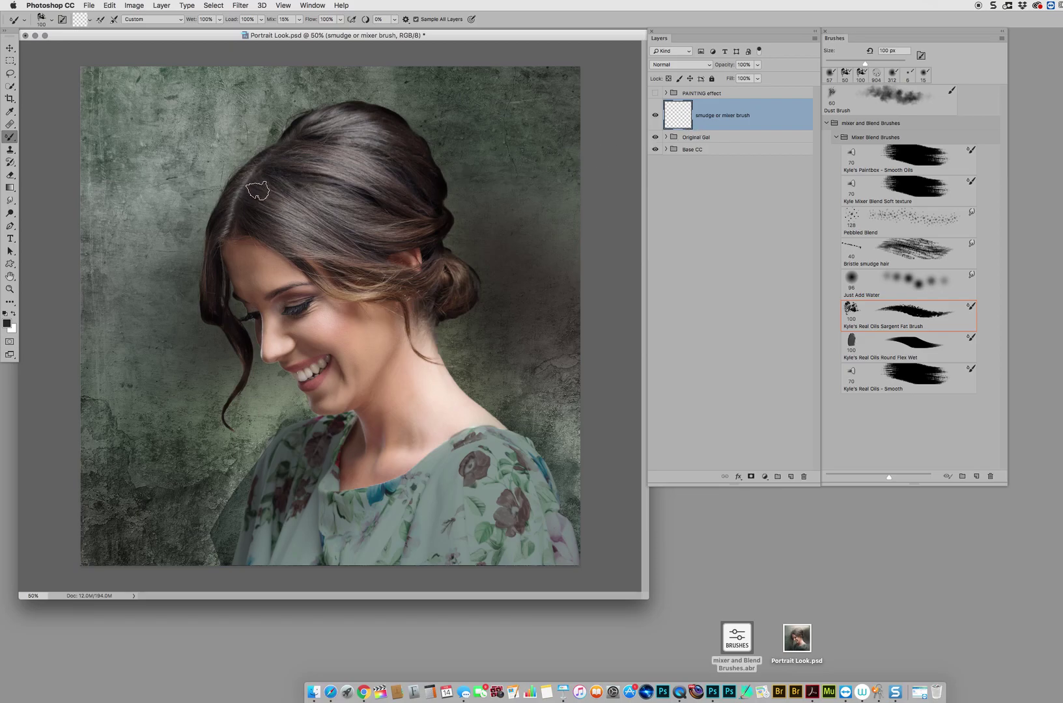
pyautogui.keyDown('alt'); pyautogui.click(271, 190); pyautogui.keyUp('alt')
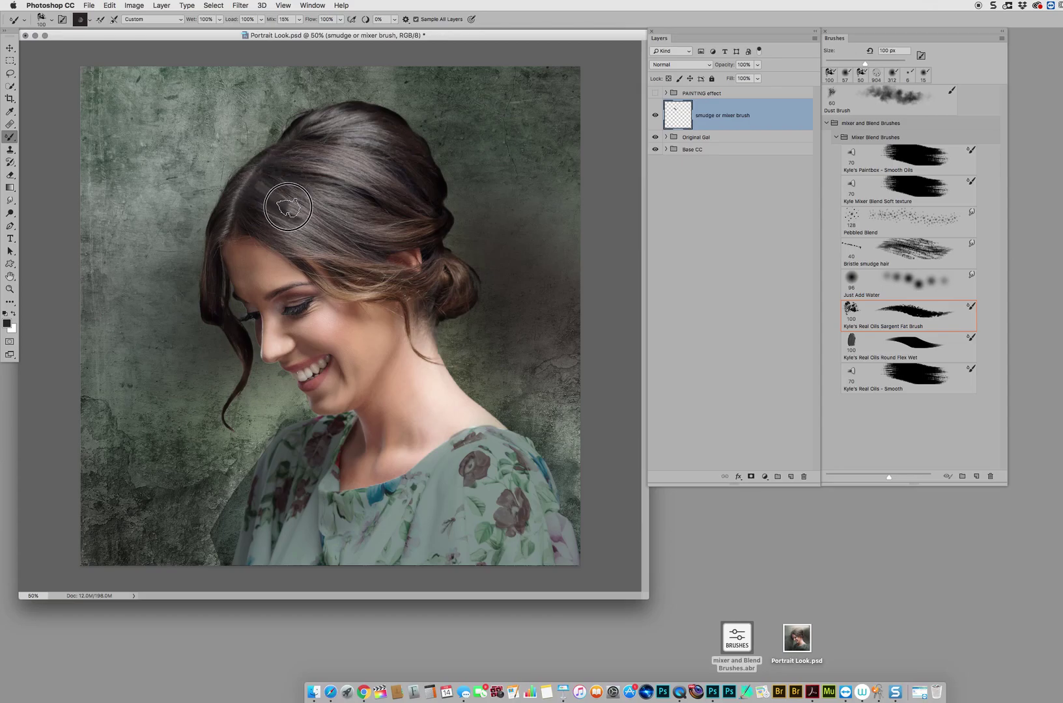
pyautogui.keyDown('super'); pyautogui.click(279, 218); pyautogui.keyUp('super')
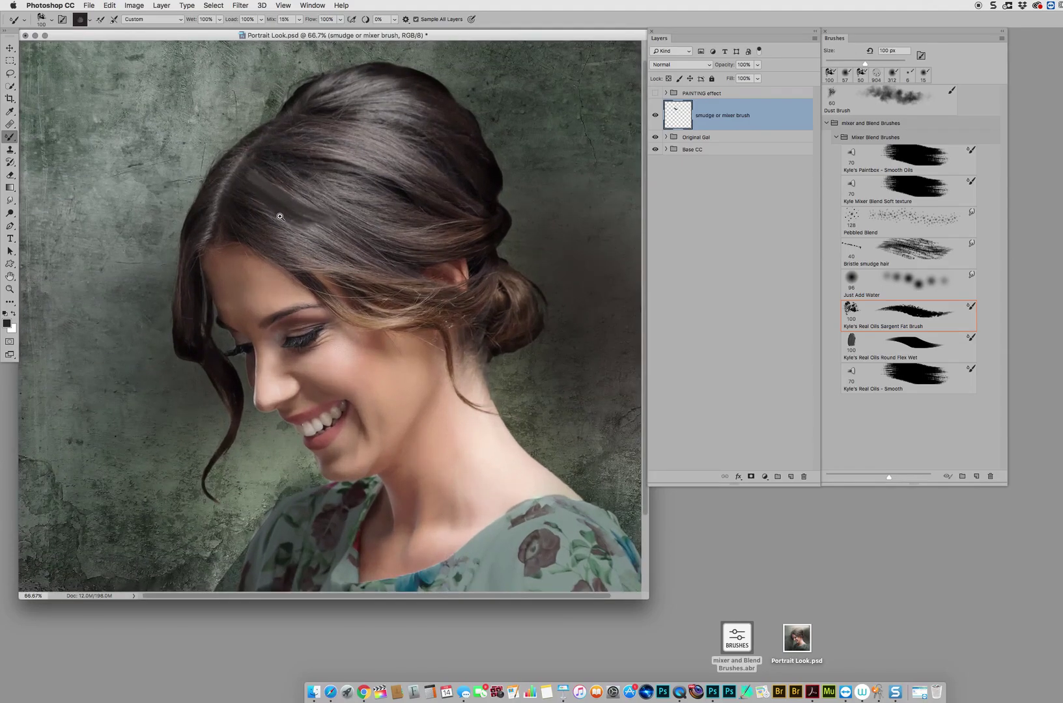
pyautogui.keyDown('super'); pyautogui.click(279, 217); pyautogui.keyUp('super')
pyautogui.keyDown('super'); pyautogui.click(279, 218); pyautogui.keyUp('super')
pyautogui.moveTo(161, 126)
pyautogui.mouseDown()
pyautogui.moveTo(334, 218)
pyautogui.moveTo(301, 199)
pyautogui.moveTo(315, 166)
pyautogui.moveTo(488, 217)
pyautogui.moveTo(465, 202)
pyautogui.moveTo(332, 179)
pyautogui.mouseUp()
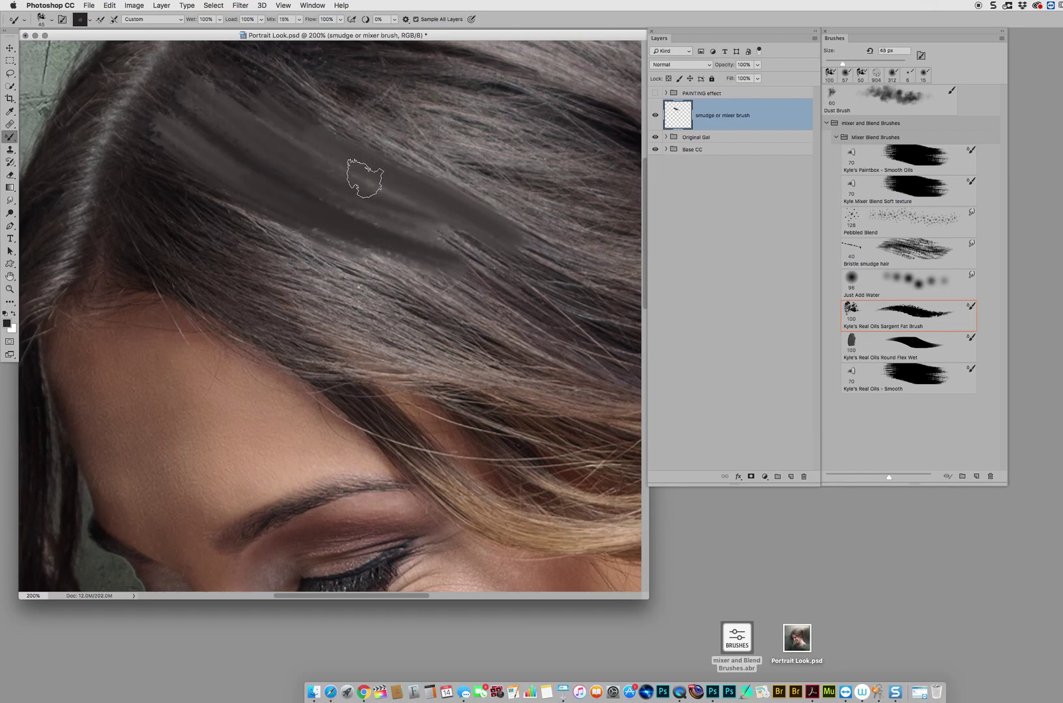
# Shrink the brush to about 45 px, smooth more crown strands, then hide the portrait layers
pyautogui.moveTo(455, 246); pyautogui.dragTo(463, 374)
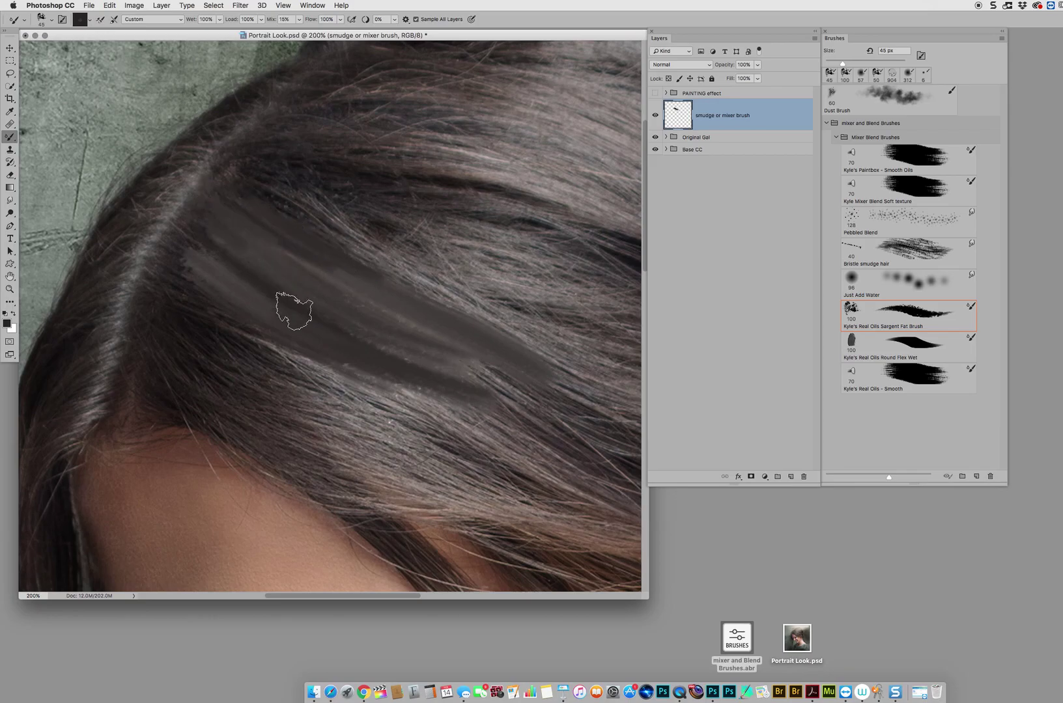
pyautogui.press('[')
pyautogui.press('[')
pyautogui.press('[')
pyautogui.click(41, 20)
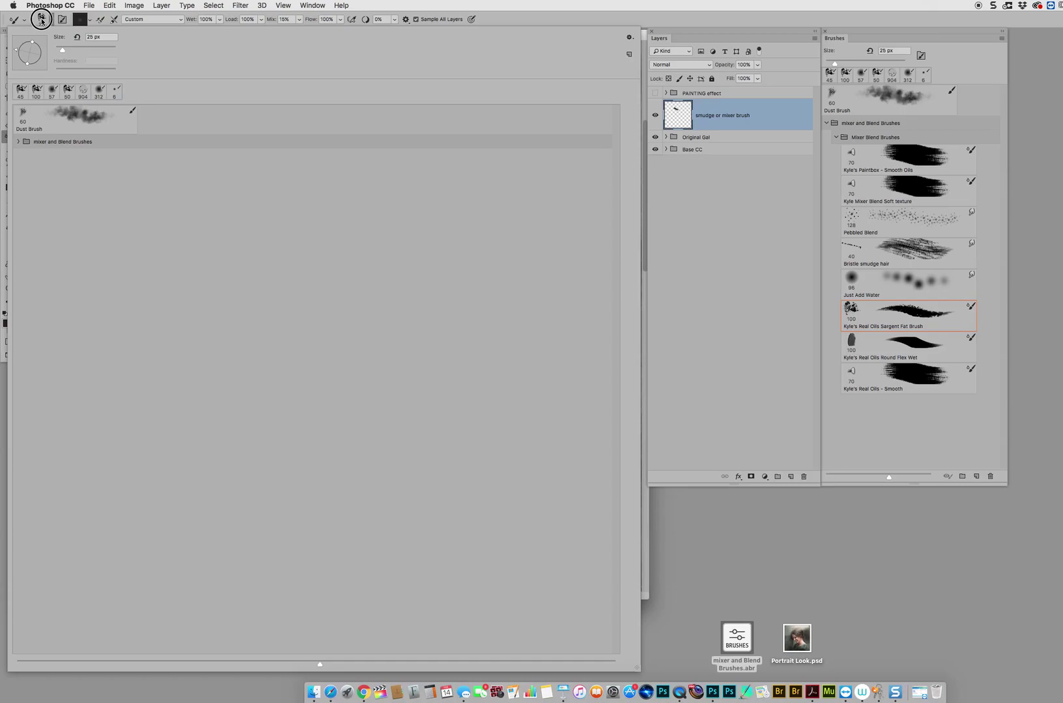
pyautogui.click(43, 24)
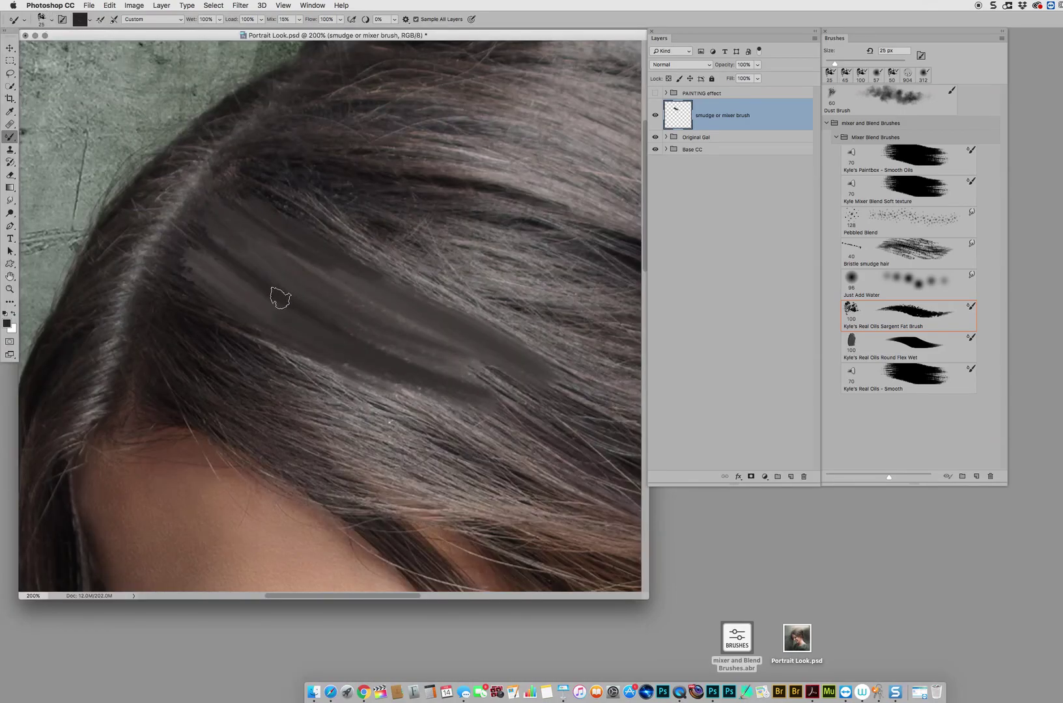
pyautogui.moveTo(230, 283)
pyautogui.mouseDown()
pyautogui.moveTo(282, 306)
pyautogui.moveTo(194, 284)
pyautogui.moveTo(204, 306)
pyautogui.moveTo(290, 336)
pyautogui.moveTo(245, 336)
pyautogui.moveTo(346, 376)
pyautogui.moveTo(337, 368)
pyautogui.moveTo(518, 456)
pyautogui.moveTo(339, 351)
pyautogui.moveTo(539, 427)
pyautogui.moveTo(446, 354)
pyautogui.moveTo(413, 342)
pyautogui.mouseUp()
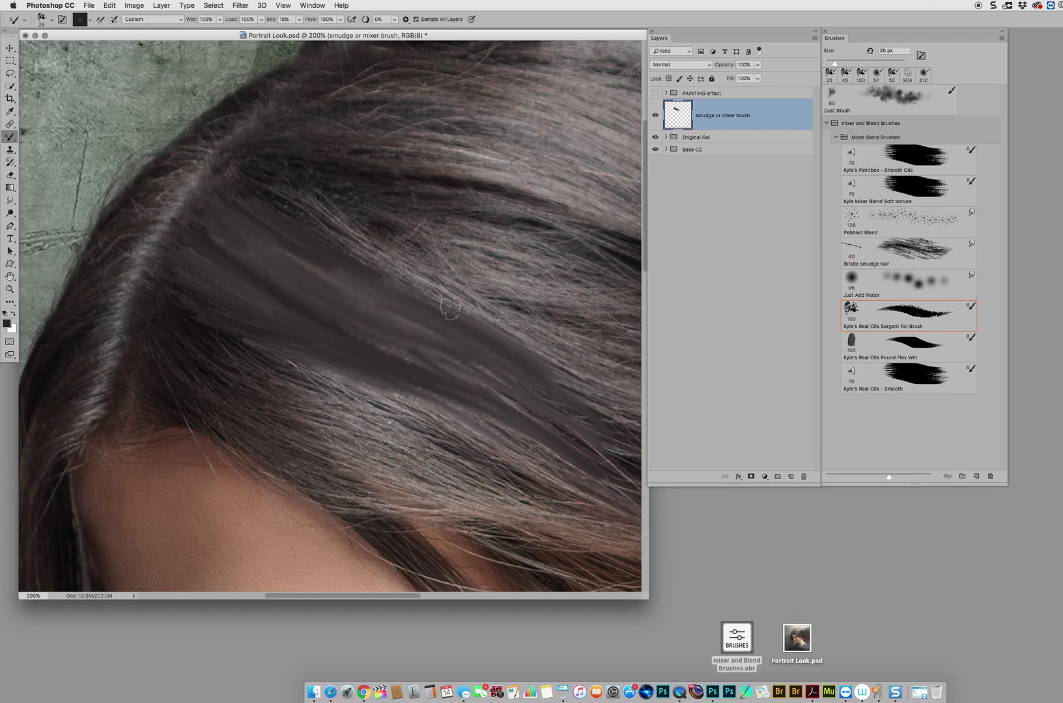
pyautogui.moveTo(552, 372)
pyautogui.mouseDown()
pyautogui.moveTo(328, 245)
pyautogui.moveTo(552, 325)
pyautogui.moveTo(316, 216)
pyautogui.moveTo(489, 327)
pyautogui.moveTo(280, 193)
pyautogui.moveTo(390, 265)
pyautogui.moveTo(249, 188)
pyautogui.moveTo(373, 266)
pyautogui.moveTo(211, 171)
pyautogui.moveTo(286, 248)
pyautogui.moveTo(187, 189)
pyautogui.moveTo(283, 281)
pyautogui.moveTo(165, 306)
pyautogui.moveTo(312, 369)
pyautogui.moveTo(212, 315)
pyautogui.moveTo(477, 428)
pyautogui.moveTo(293, 368)
pyautogui.moveTo(435, 406)
pyautogui.mouseUp()
pyautogui.moveTo(653, 137); pyautogui.dragTo(660, 157)
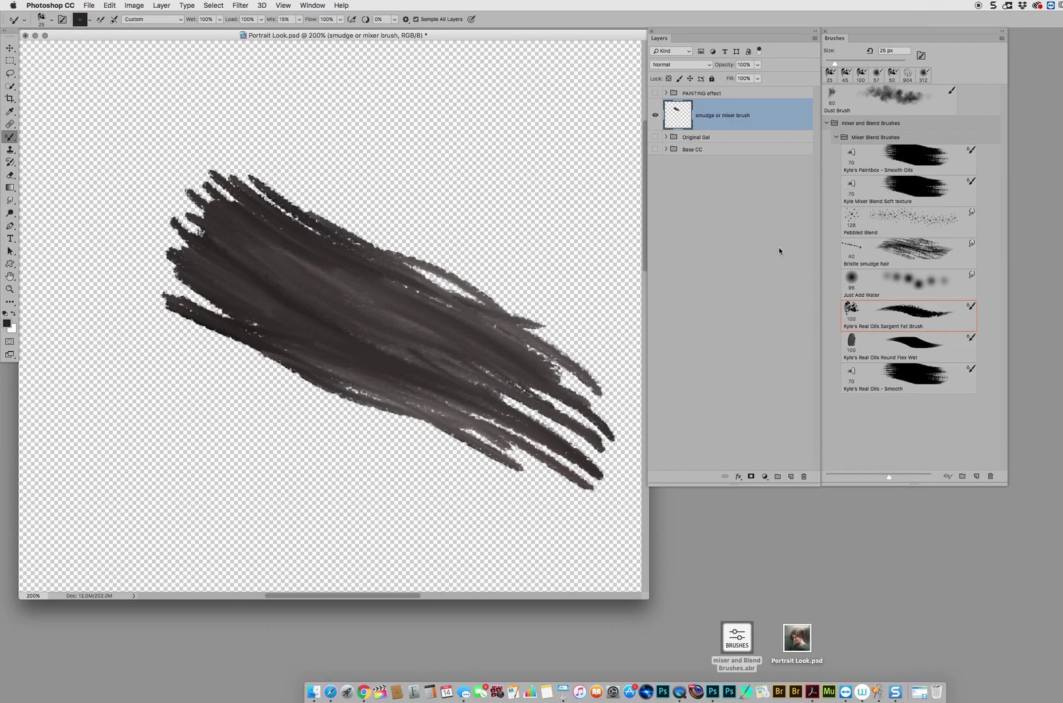
# Show Base CC again, blend two more hair bands, resample dark hair colour, and zoom out
pyautogui.click(656, 151)
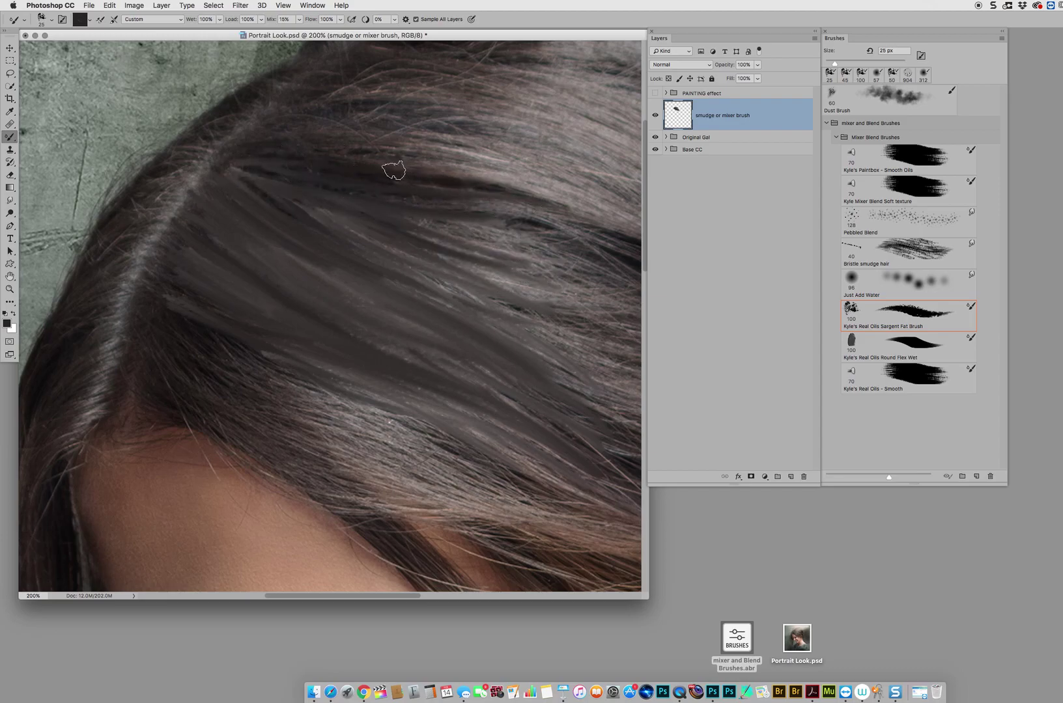
pyautogui.moveTo(393, 171)
pyautogui.mouseDown()
pyautogui.moveTo(461, 176)
pyautogui.moveTo(464, 246)
pyautogui.mouseUp()
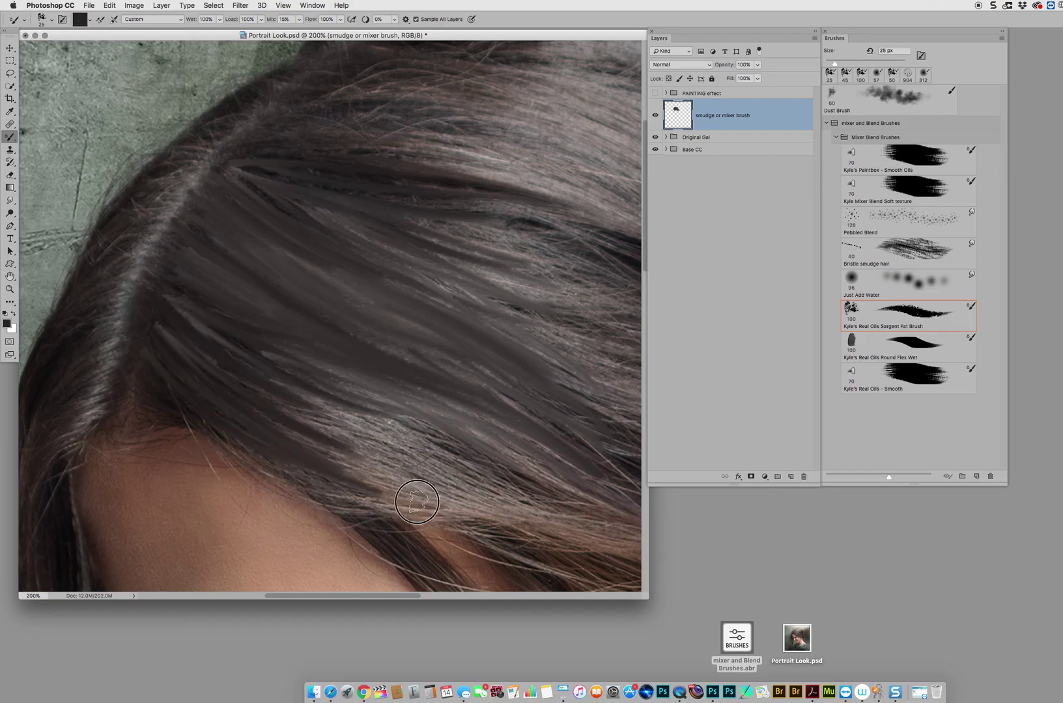
pyautogui.moveTo(416, 501)
pyautogui.mouseDown()
pyautogui.moveTo(312, 454)
pyautogui.moveTo(384, 436)
pyautogui.moveTo(325, 409)
pyautogui.moveTo(328, 387)
pyautogui.moveTo(298, 394)
pyautogui.mouseUp()
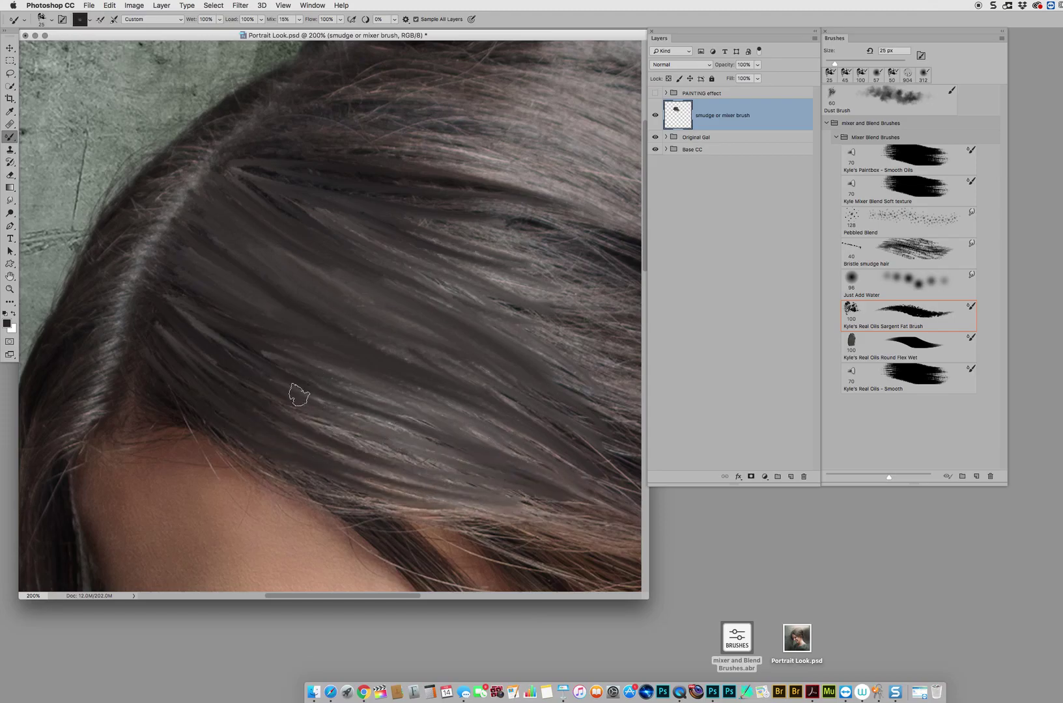
pyautogui.keyDown('alt'); pyautogui.click(209, 368); pyautogui.keyUp('alt')
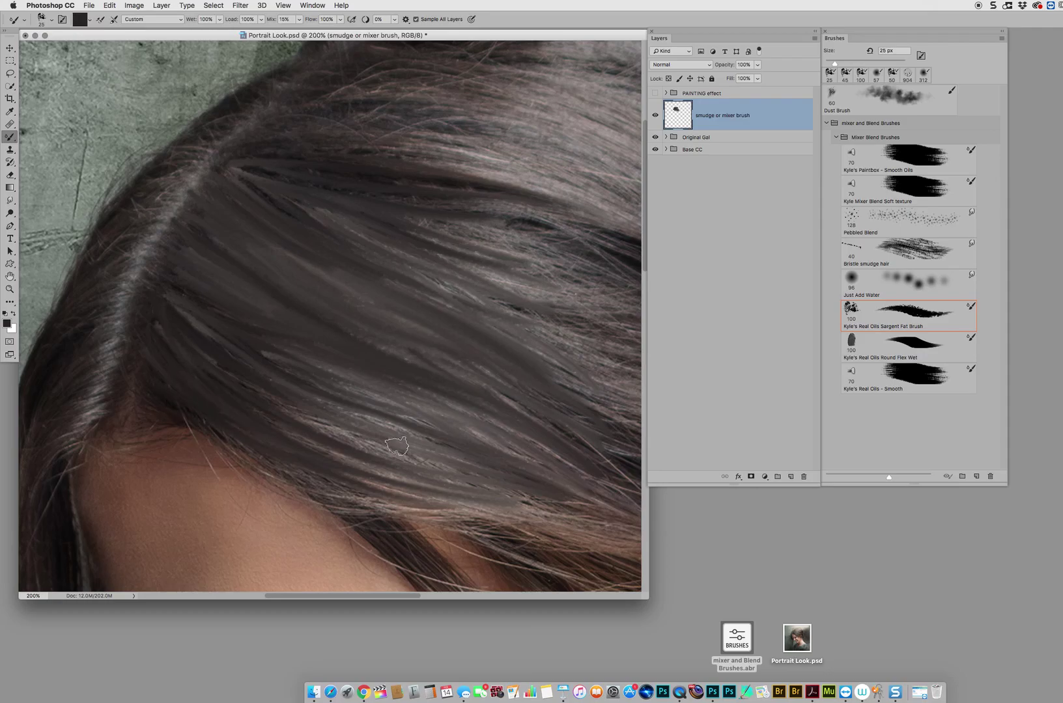
pyautogui.keyDown('alt'); pyautogui.click(466, 394); pyautogui.keyUp('alt')
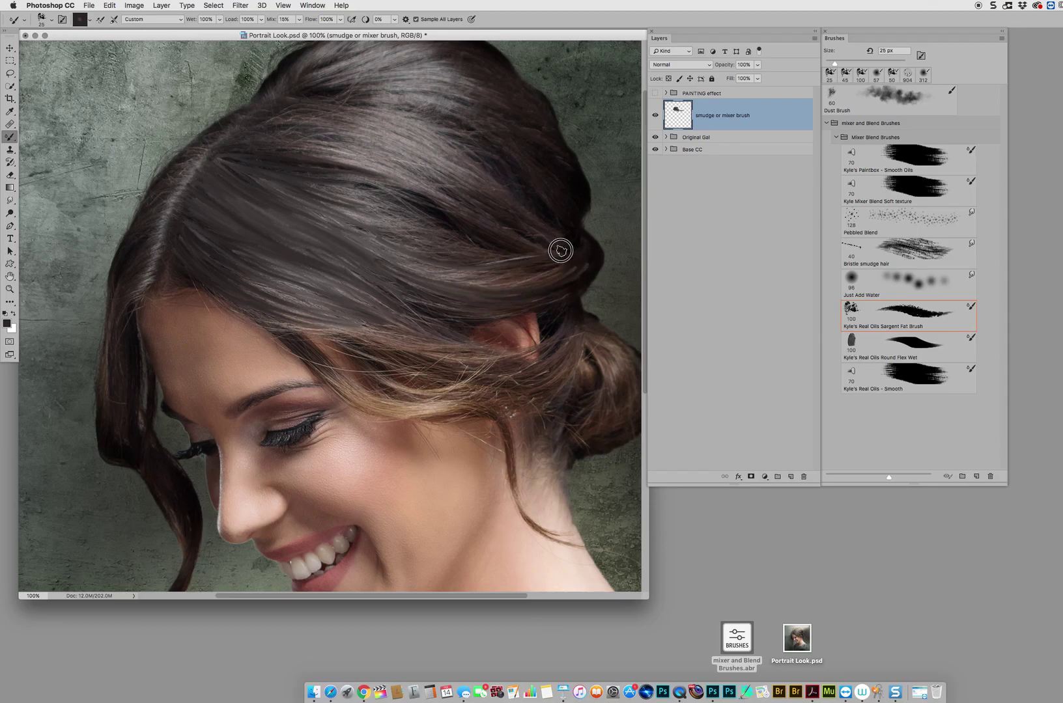
# Smudge more crown strands, enlarge the brush to 60 px, and blend the left strand and upper streak
pyautogui.moveTo(406, 258)
pyautogui.mouseDown()
pyautogui.moveTo(474, 280)
pyautogui.moveTo(378, 246)
pyautogui.moveTo(550, 263)
pyautogui.moveTo(533, 278)
pyautogui.moveTo(375, 253)
pyautogui.moveTo(579, 265)
pyautogui.moveTo(406, 279)
pyautogui.moveTo(569, 269)
pyautogui.moveTo(580, 259)
pyautogui.moveTo(507, 279)
pyautogui.moveTo(380, 243)
pyautogui.moveTo(344, 219)
pyautogui.moveTo(453, 264)
pyautogui.moveTo(268, 179)
pyautogui.moveTo(442, 248)
pyautogui.moveTo(282, 173)
pyautogui.moveTo(472, 261)
pyautogui.moveTo(478, 236)
pyautogui.moveTo(390, 194)
pyautogui.moveTo(515, 234)
pyautogui.moveTo(440, 240)
pyautogui.moveTo(331, 209)
pyautogui.moveTo(439, 266)
pyautogui.moveTo(314, 340)
pyautogui.moveTo(275, 316)
pyautogui.moveTo(339, 373)
pyautogui.moveTo(268, 308)
pyautogui.moveTo(375, 399)
pyautogui.moveTo(255, 311)
pyautogui.moveTo(399, 414)
pyautogui.moveTo(313, 357)
pyautogui.moveTo(433, 405)
pyautogui.moveTo(397, 409)
pyautogui.moveTo(436, 414)
pyautogui.moveTo(364, 402)
pyautogui.moveTo(469, 404)
pyautogui.moveTo(340, 365)
pyautogui.mouseUp()
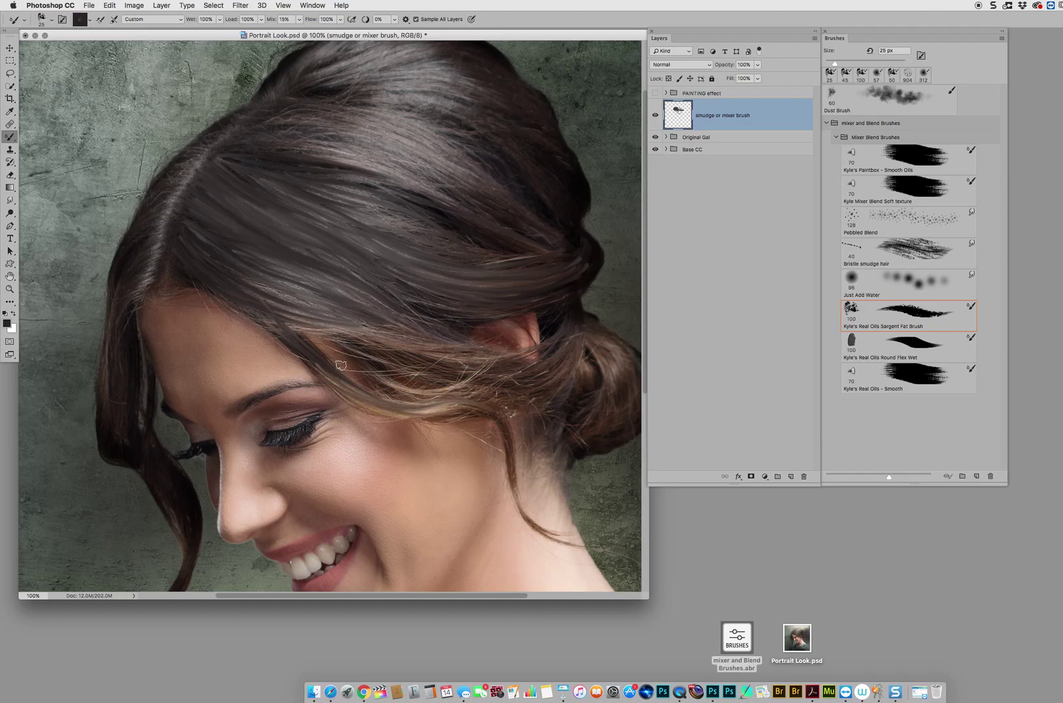
pyautogui.moveTo(239, 305)
pyautogui.mouseDown()
pyautogui.moveTo(352, 329)
pyautogui.moveTo(265, 323)
pyautogui.moveTo(478, 353)
pyautogui.moveTo(590, 323)
pyautogui.mouseUp()
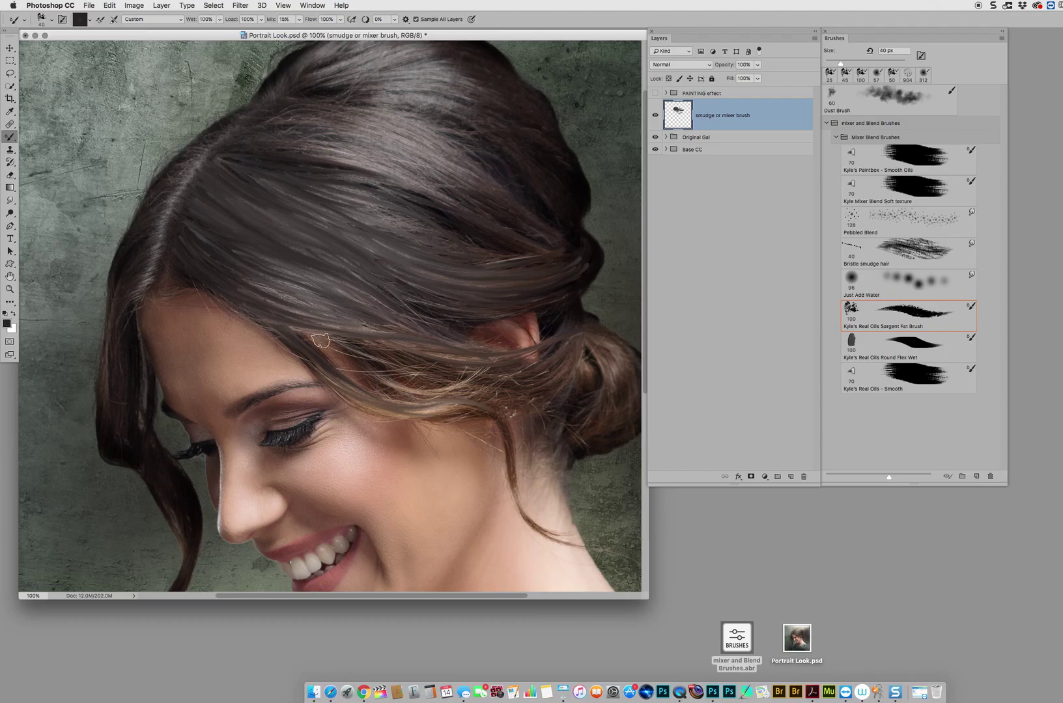
pyautogui.press(']')
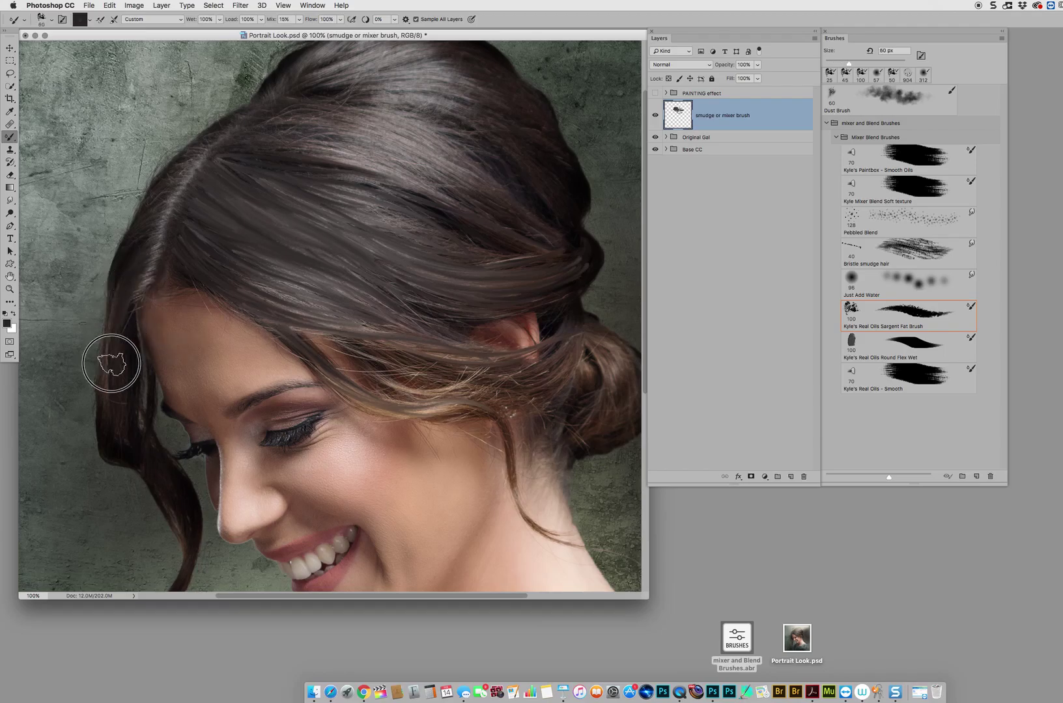
pyautogui.moveTo(107, 337)
pyautogui.mouseDown()
pyautogui.moveTo(127, 461)
pyautogui.moveTo(106, 386)
pyautogui.moveTo(128, 460)
pyautogui.moveTo(111, 365)
pyautogui.moveTo(138, 459)
pyautogui.moveTo(119, 380)
pyautogui.moveTo(125, 420)
pyautogui.moveTo(144, 264)
pyautogui.moveTo(118, 309)
pyautogui.moveTo(136, 241)
pyautogui.mouseUp()
pyautogui.moveTo(285, 147); pyautogui.dragTo(385, 182)
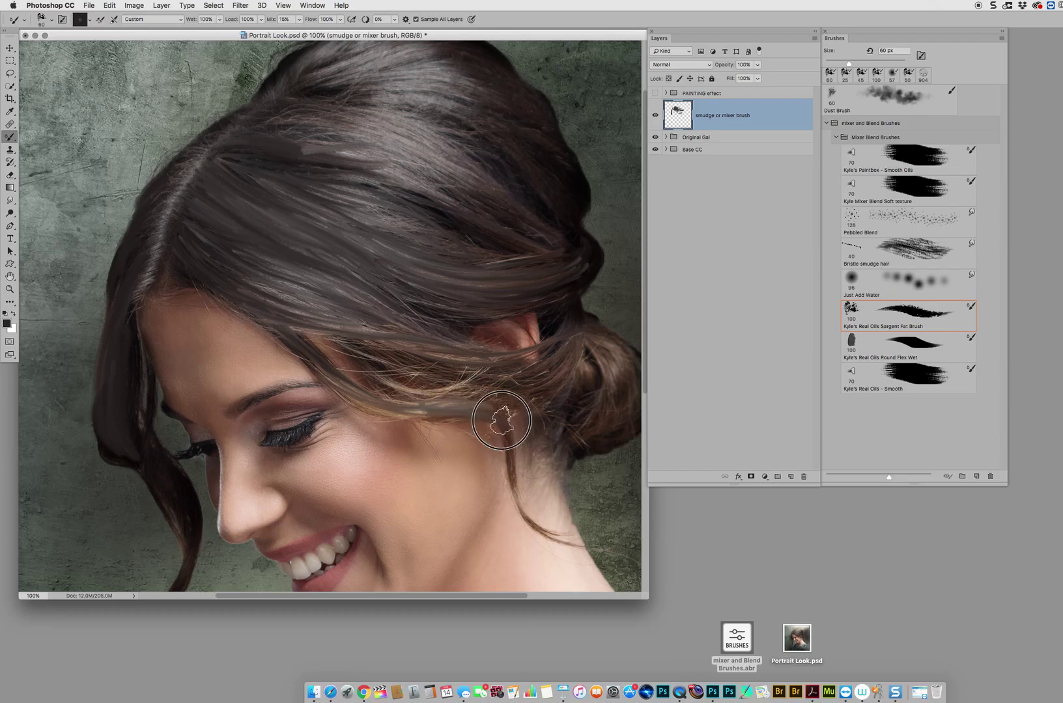
# Smooth the hair strands by and over the ear into painted strokes
pyautogui.moveTo(455, 407)
pyautogui.mouseDown()
pyautogui.moveTo(362, 391)
pyautogui.moveTo(428, 406)
pyautogui.moveTo(486, 399)
pyautogui.moveTo(382, 374)
pyautogui.mouseUp()
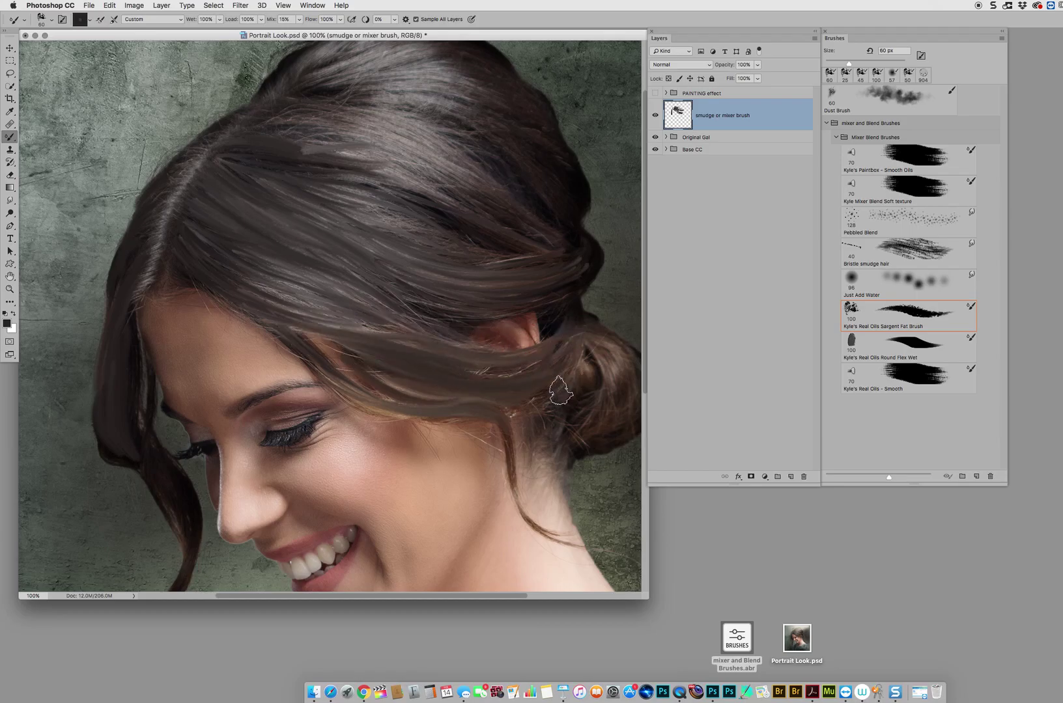
pyautogui.moveTo(546, 365); pyautogui.dragTo(488, 342)
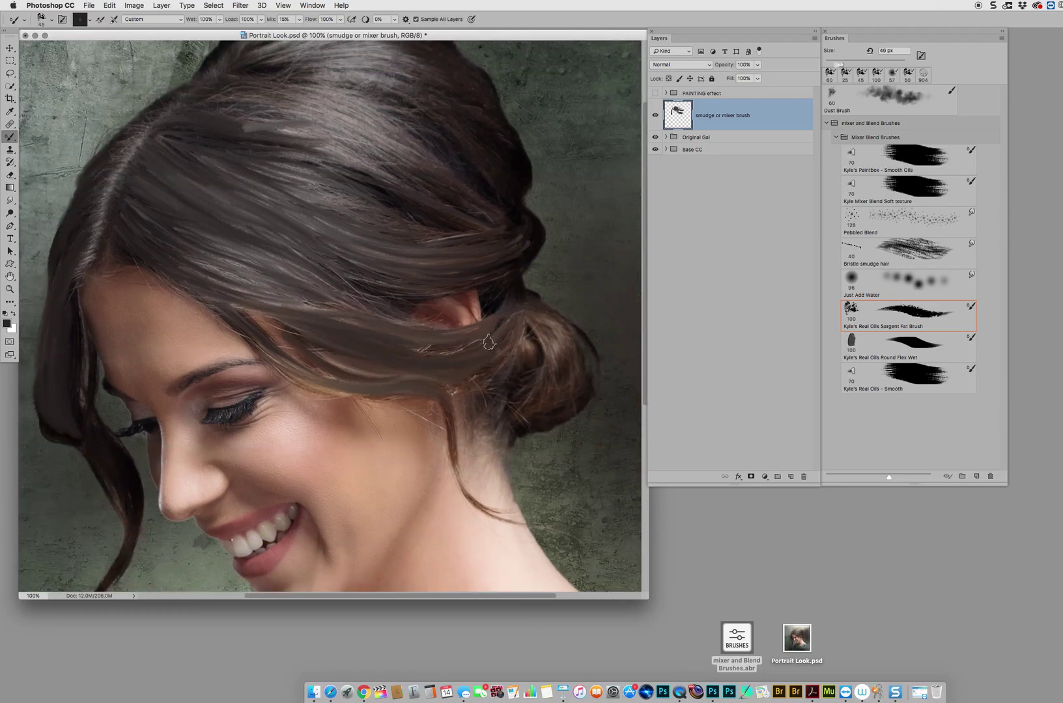
pyautogui.click(450, 349)
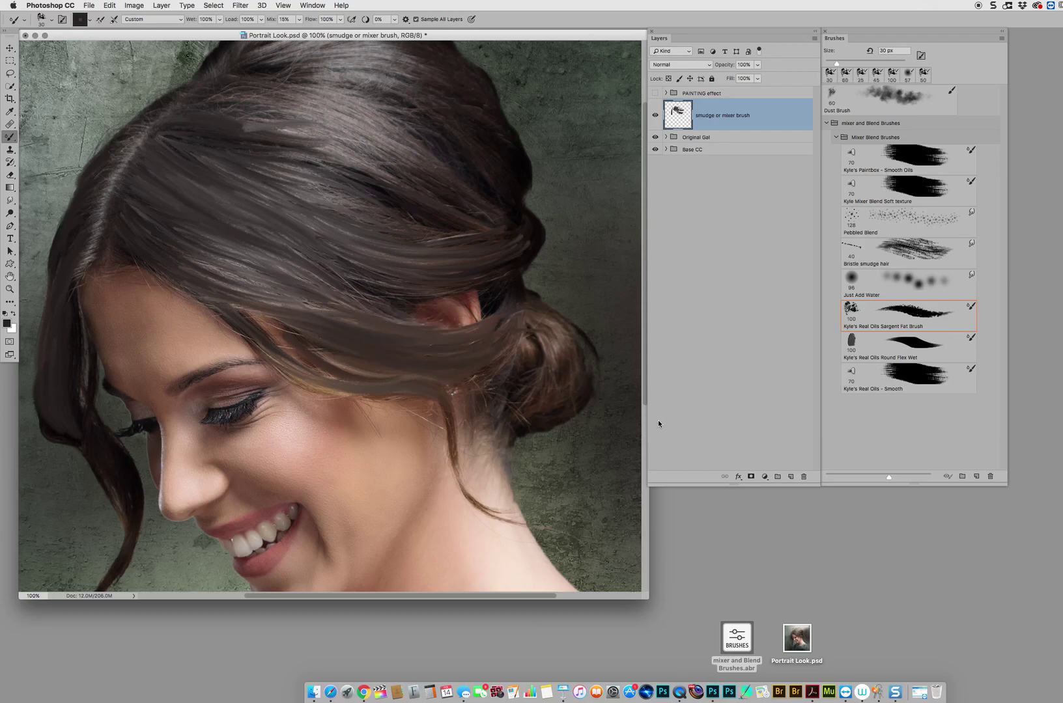
# Delete the practice smudge layer and show and expand the PAINTING effect group
pyautogui.moveTo(708, 118)
pyautogui.mouseDown()
pyautogui.moveTo(768, 147)
pyautogui.moveTo(803, 476)
pyautogui.mouseUp()
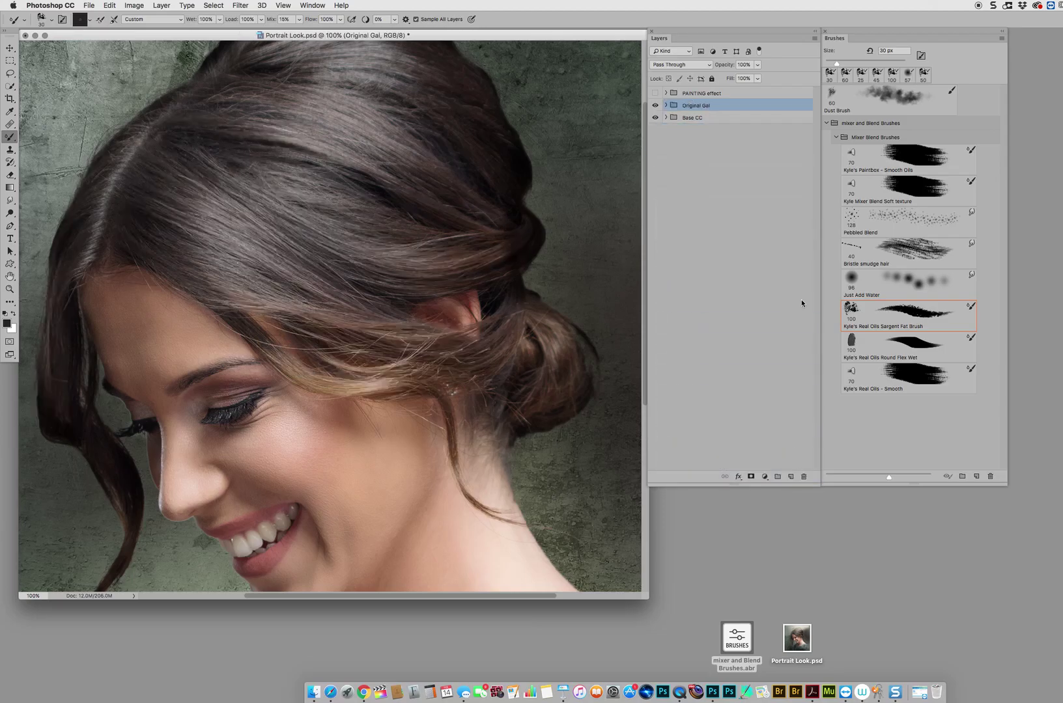
pyautogui.click(655, 95)
pyautogui.click(665, 93)
pyautogui.press('super+minus')
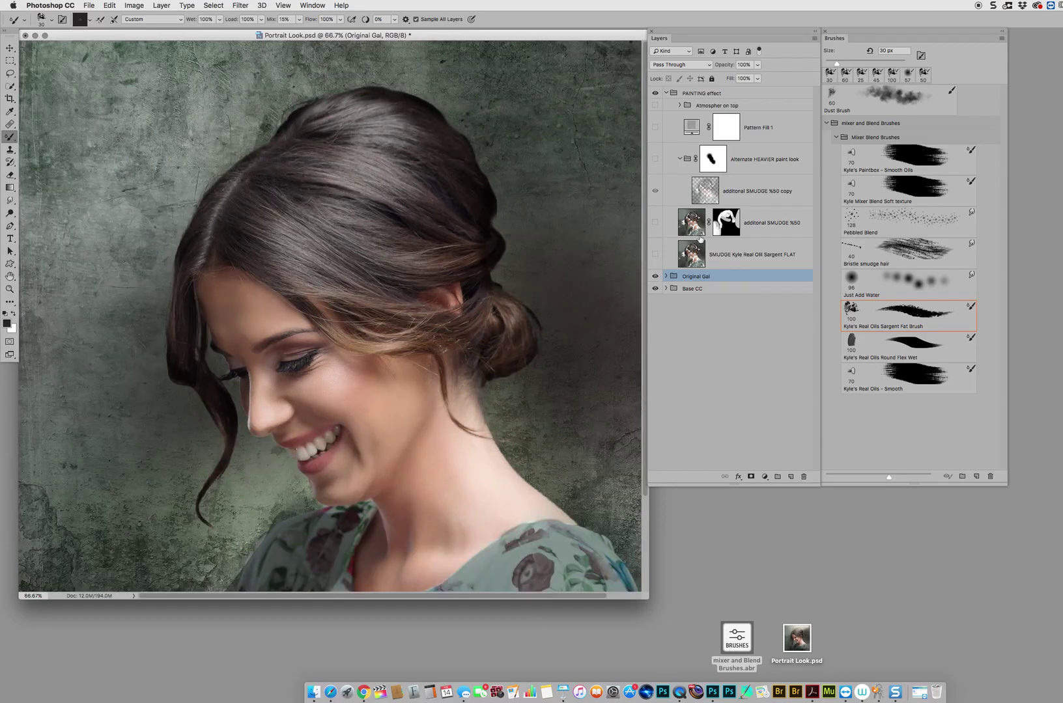
# Show the SMUDGE oil layer alone, hiding Original Gal and Base CC, at 100% opacity
pyautogui.click(655, 255)
pyautogui.click(687, 254)
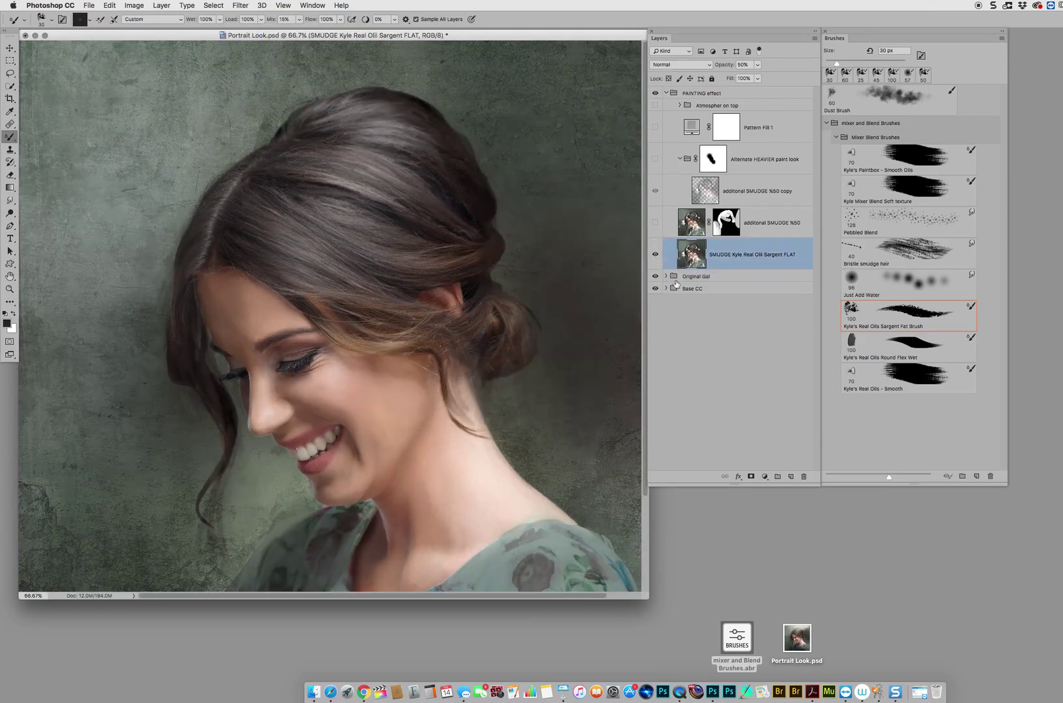
pyautogui.click(655, 276)
pyautogui.click(655, 289)
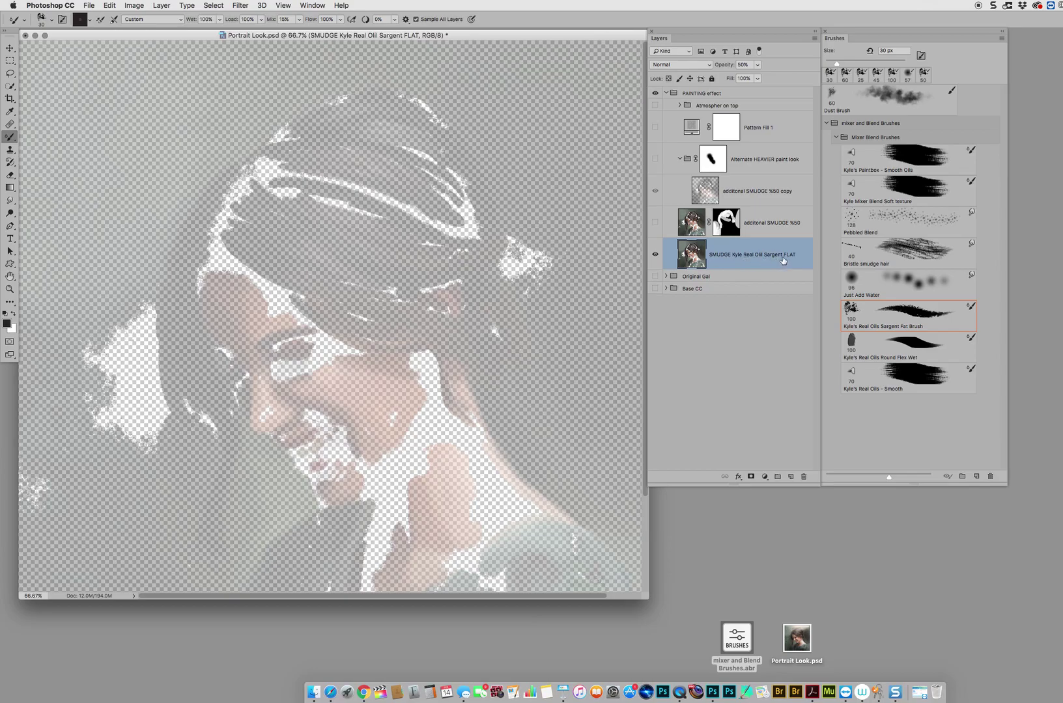
pyautogui.moveTo(757, 65); pyautogui.dragTo(786, 90)
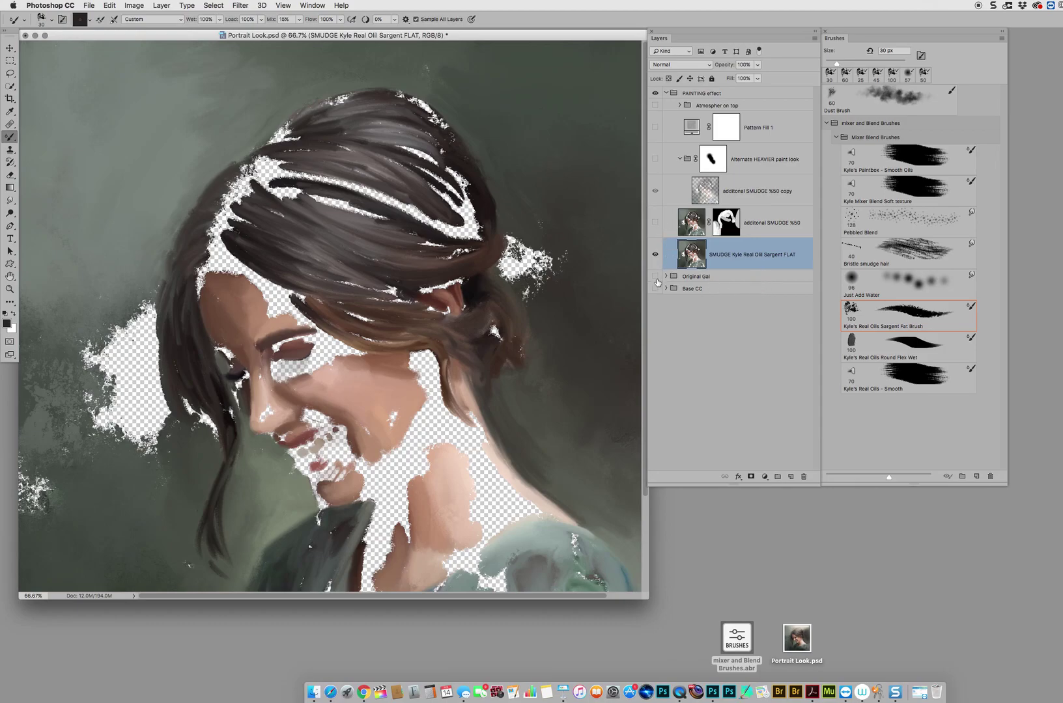
# Show the Original Gal and Base CC groups and toggle the SMUDGE layer to compare with the photo
pyautogui.moveTo(657, 283); pyautogui.dragTo(658, 273)
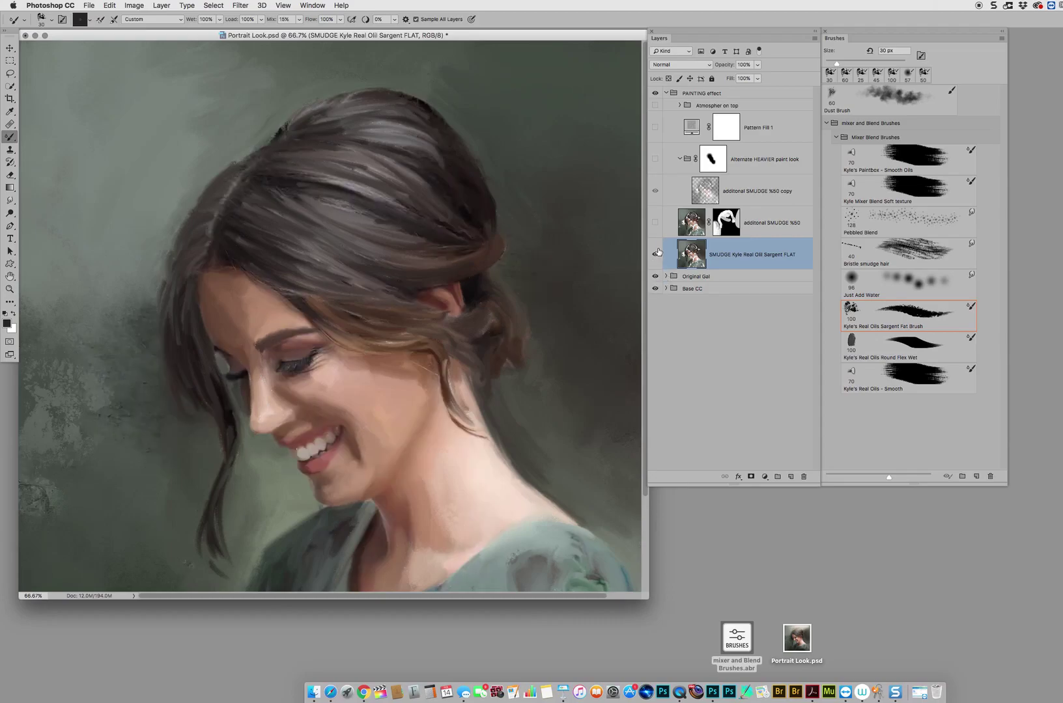
pyautogui.click(656, 254)
pyautogui.click(653, 257)
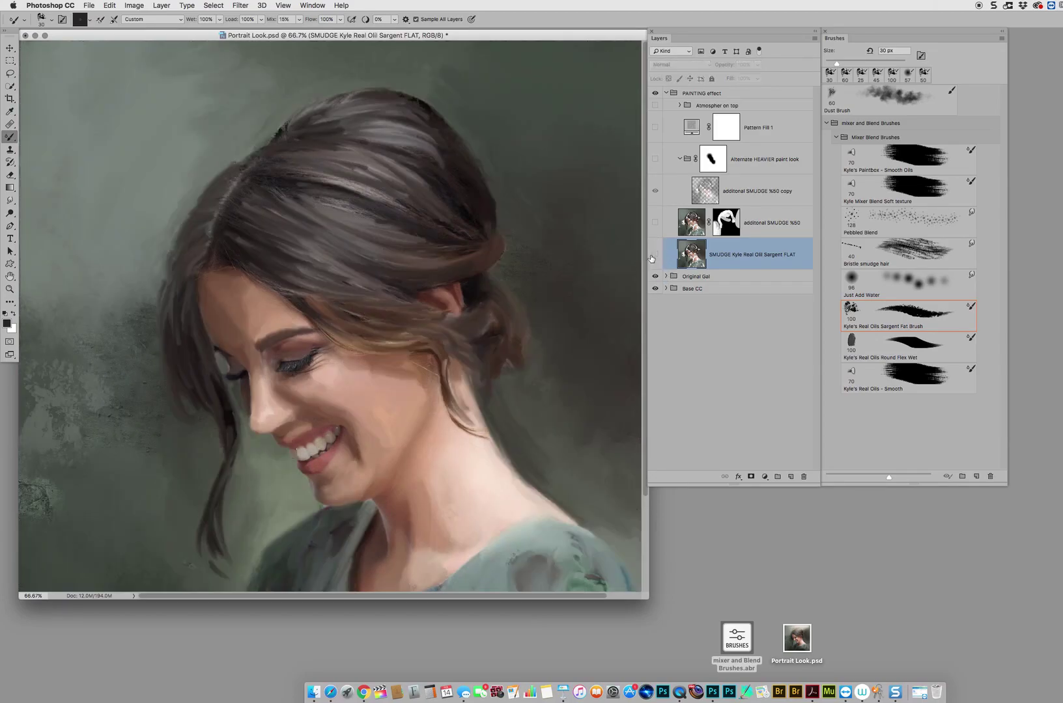
pyautogui.click(653, 256)
# Show SMUDGE at 50% opacity and turn on the additonal SMUDGE %50 layer
pyautogui.click(653, 257)
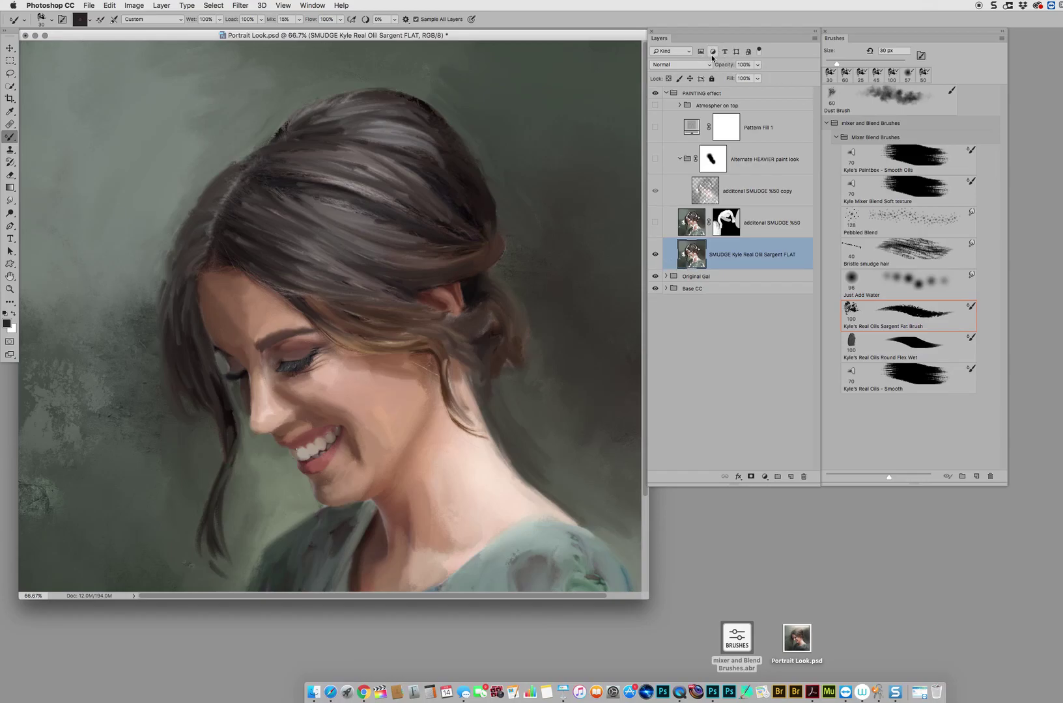
pyautogui.write('50')
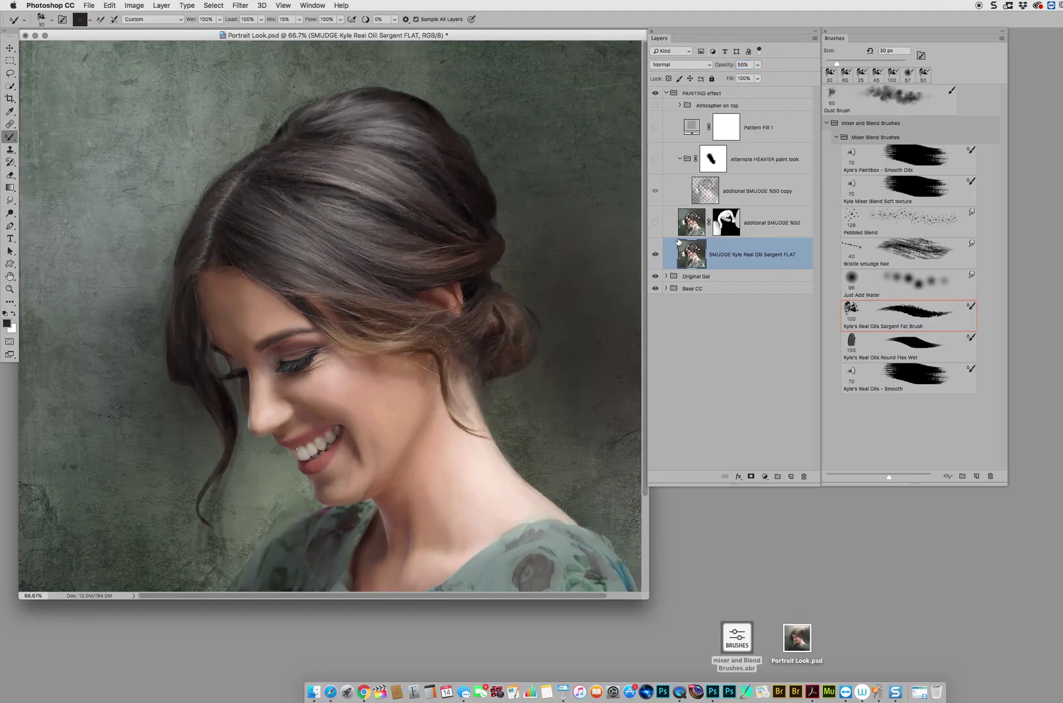
pyautogui.click(655, 224)
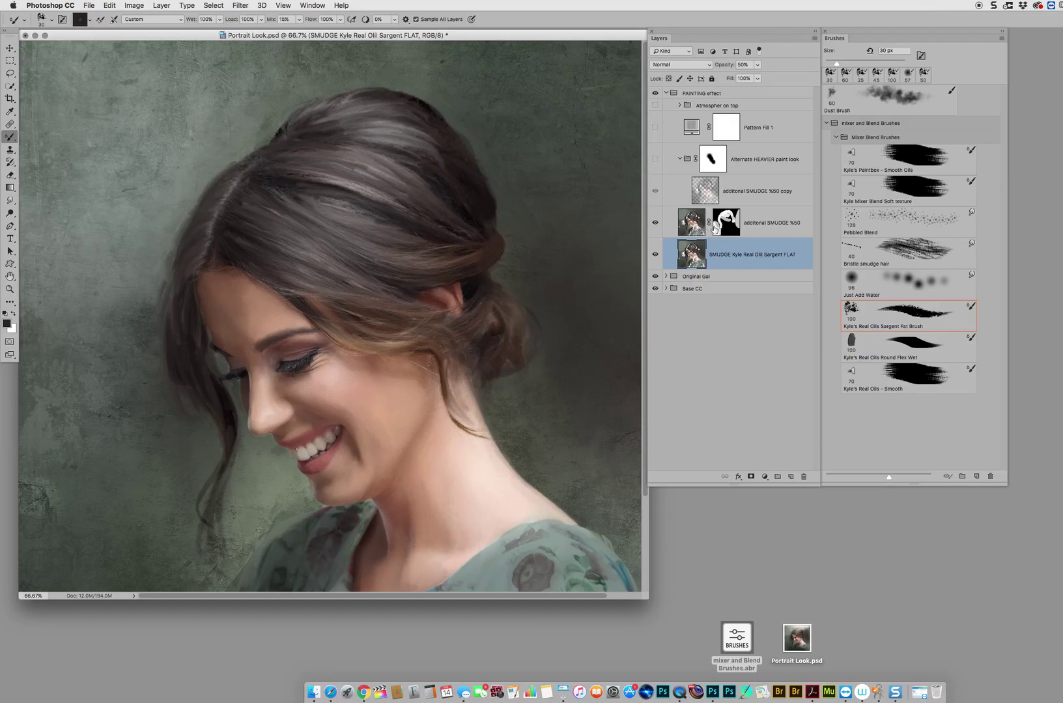
# Select additonal SMUDGE %50 and view its layer mask alone, then return to the portrait
pyautogui.click(776, 228)
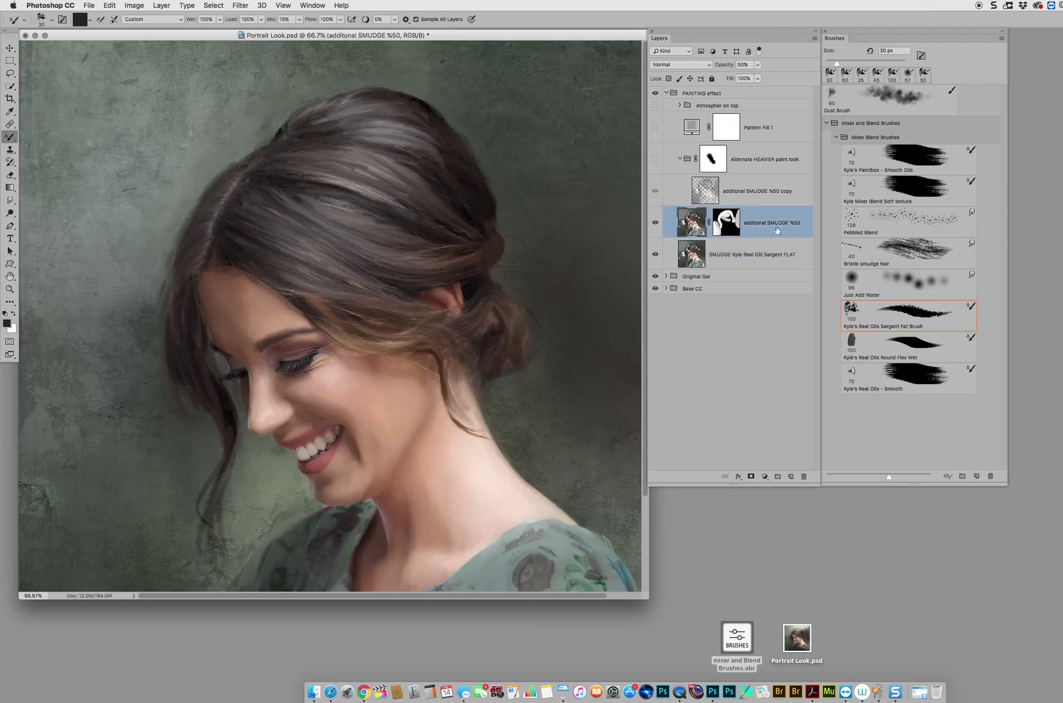
pyautogui.keyDown('alt'); pyautogui.click(727, 226); pyautogui.keyUp('alt')
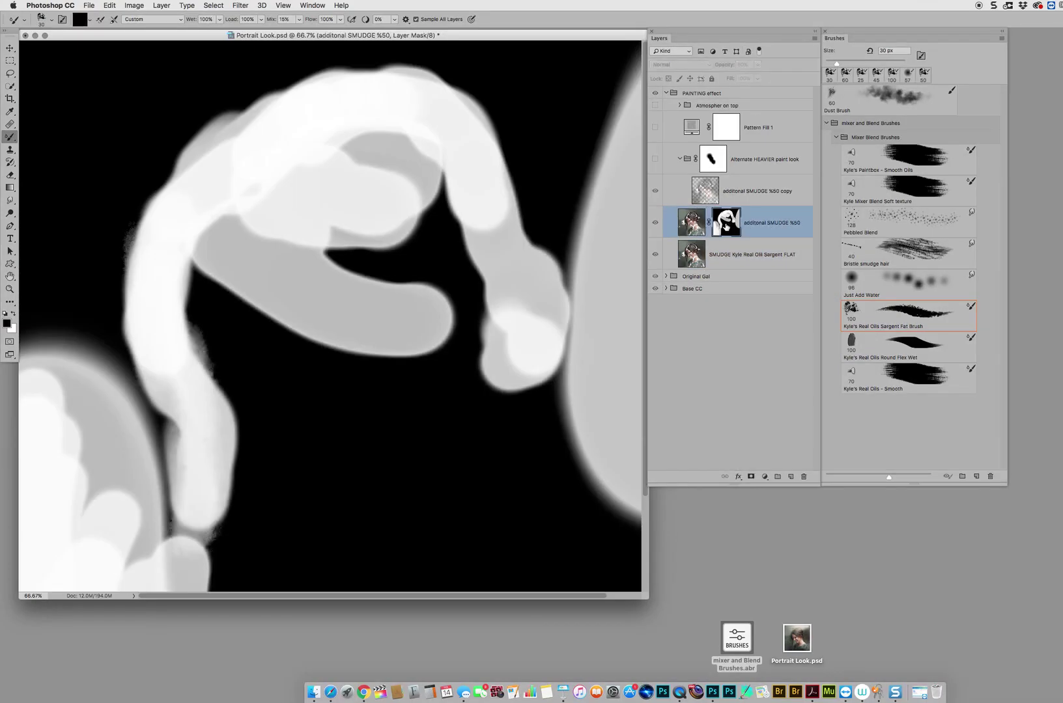
pyautogui.keyDown('alt'); pyautogui.click(727, 225); pyautogui.keyUp('alt')
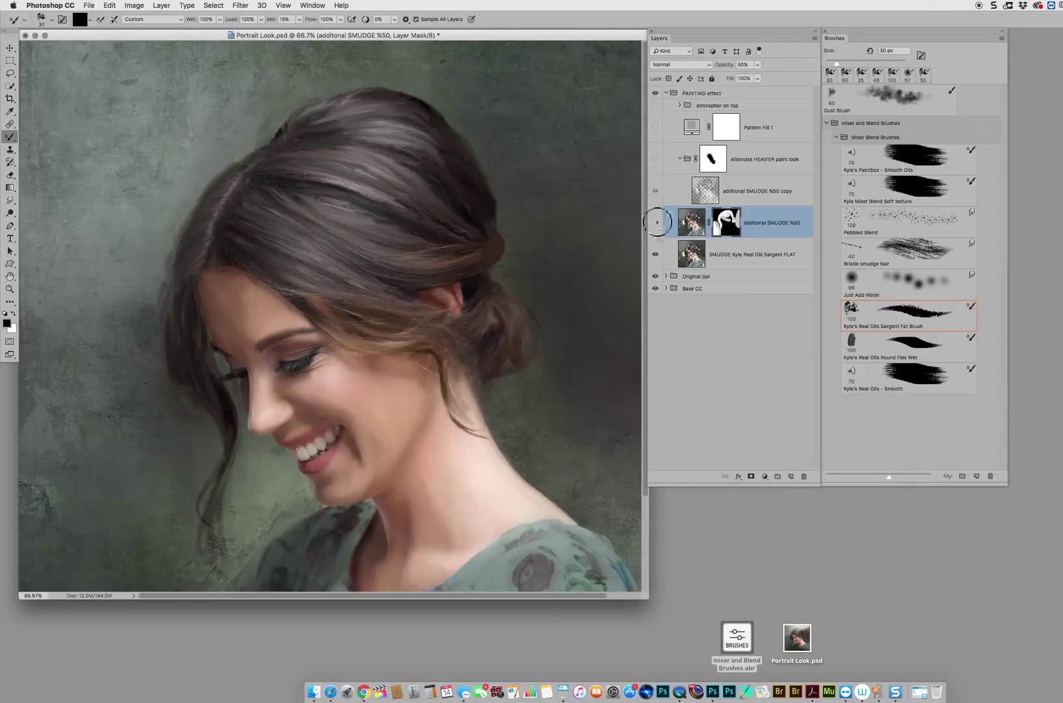
# Compare with and without the smudge layer, then turn on the Alternate HEAVIER paint look group
pyautogui.click(655, 224)
pyautogui.click(655, 224)
pyautogui.click(655, 224)
pyautogui.click(655, 222)
pyautogui.click(655, 194)
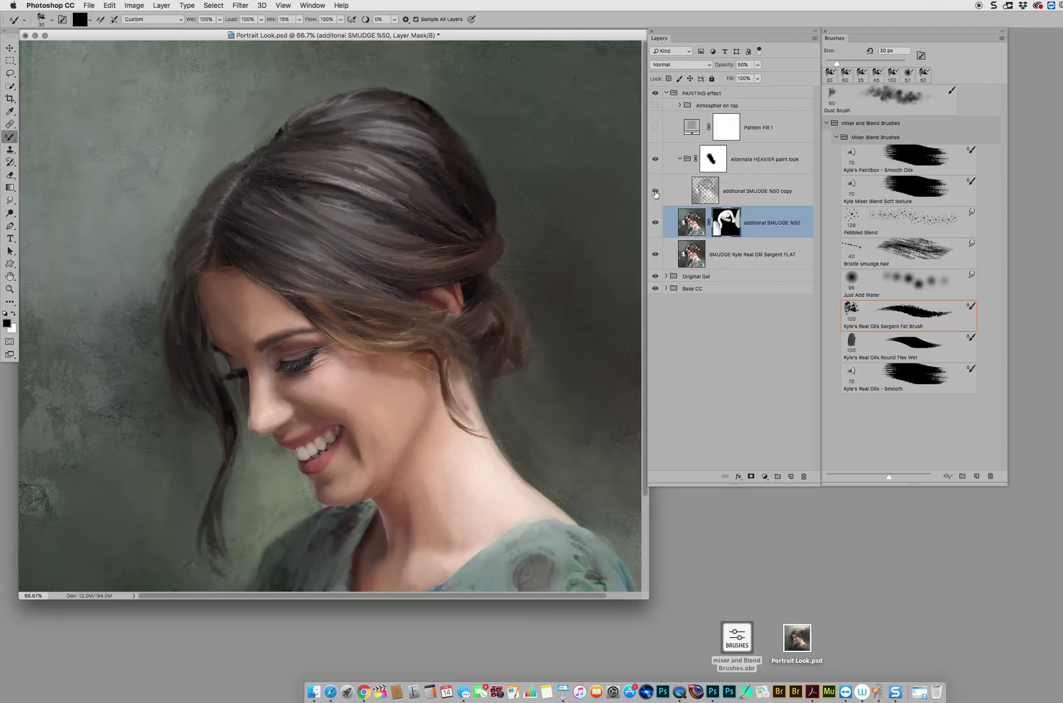
# Compare the Alternate HEAVIER paint look on and off, leaving it visible and collapsed
pyautogui.click(655, 194)
pyautogui.click(655, 194)
pyautogui.click(655, 162)
pyautogui.click(654, 162)
pyautogui.click(679, 161)
pyautogui.click(679, 160)
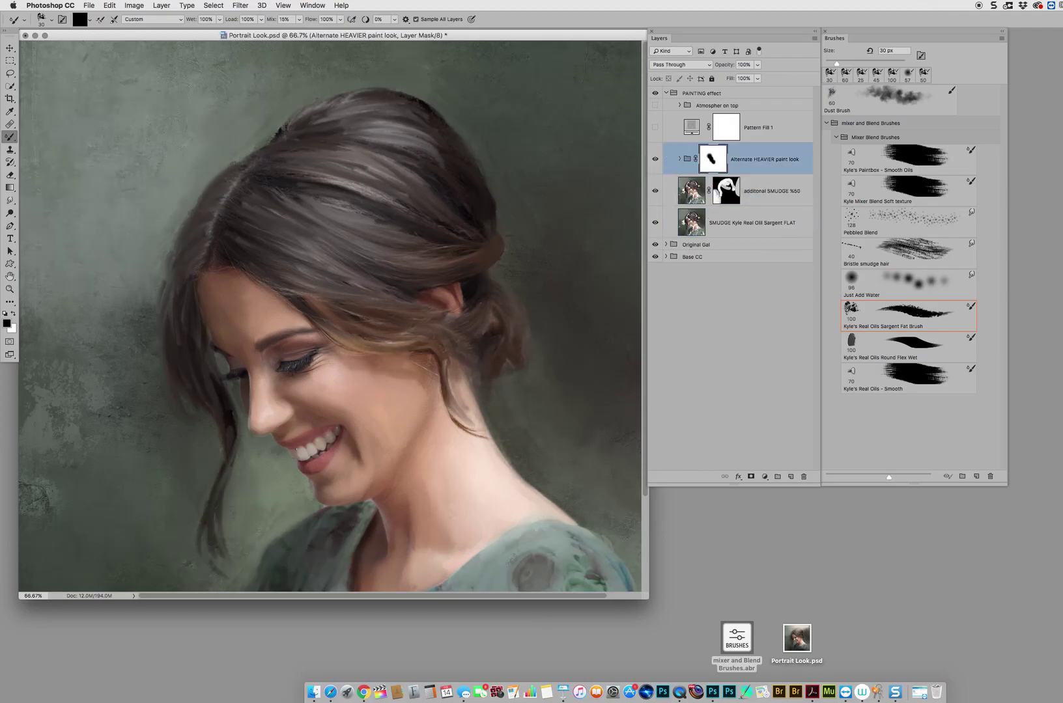
pyautogui.scroll(4, 387, 311)
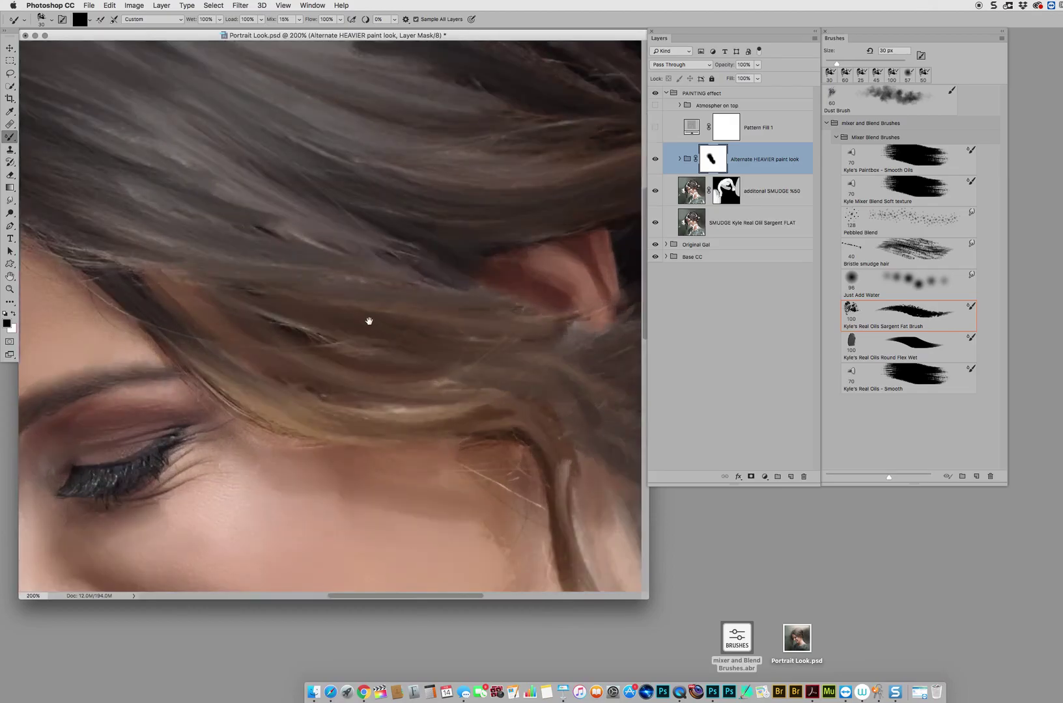
# Pan across the face and select the Pattern Fill 1 layer
pyautogui.moveTo(370, 319); pyautogui.dragTo(544, 217)
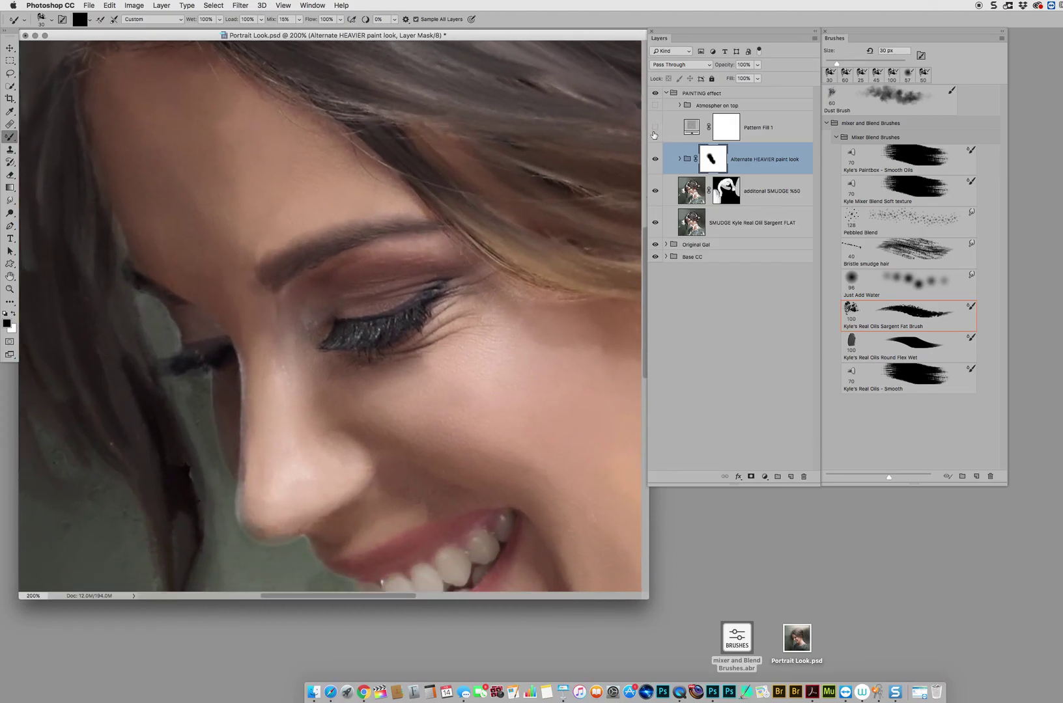
pyautogui.click(688, 124)
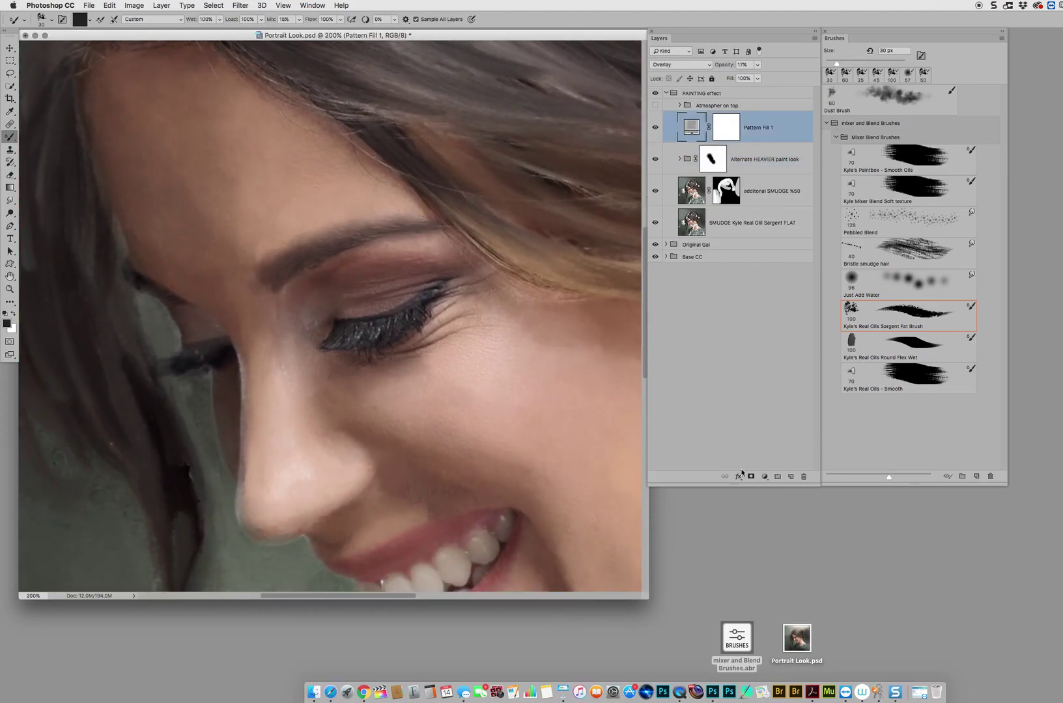
pyautogui.click(764, 476)
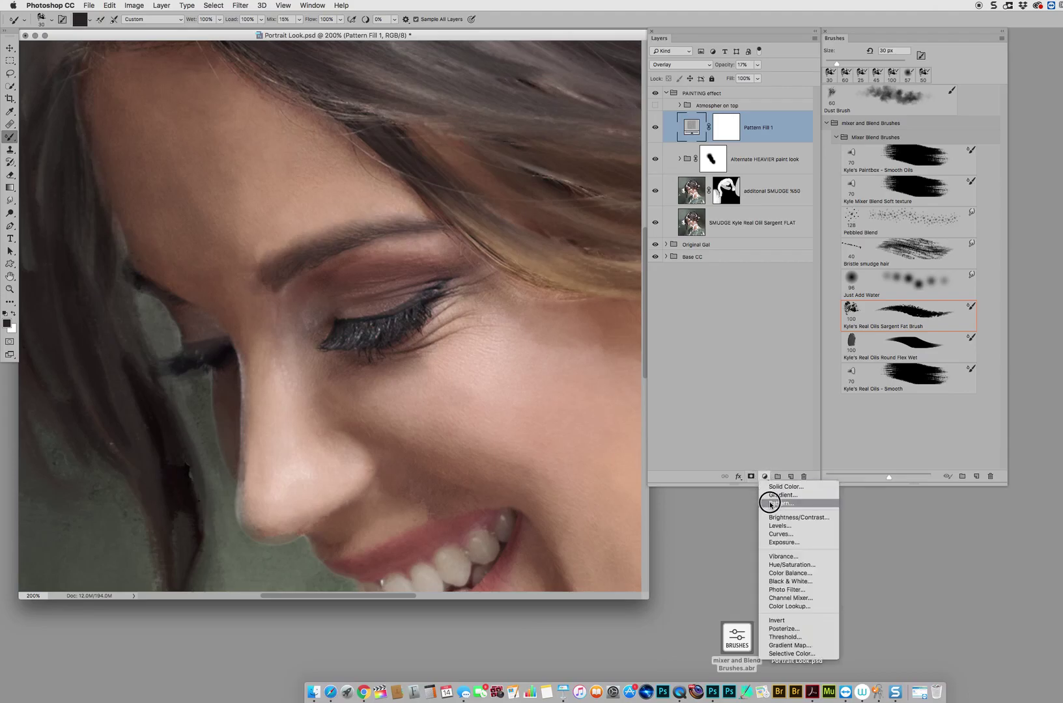
pyautogui.click(694, 138)
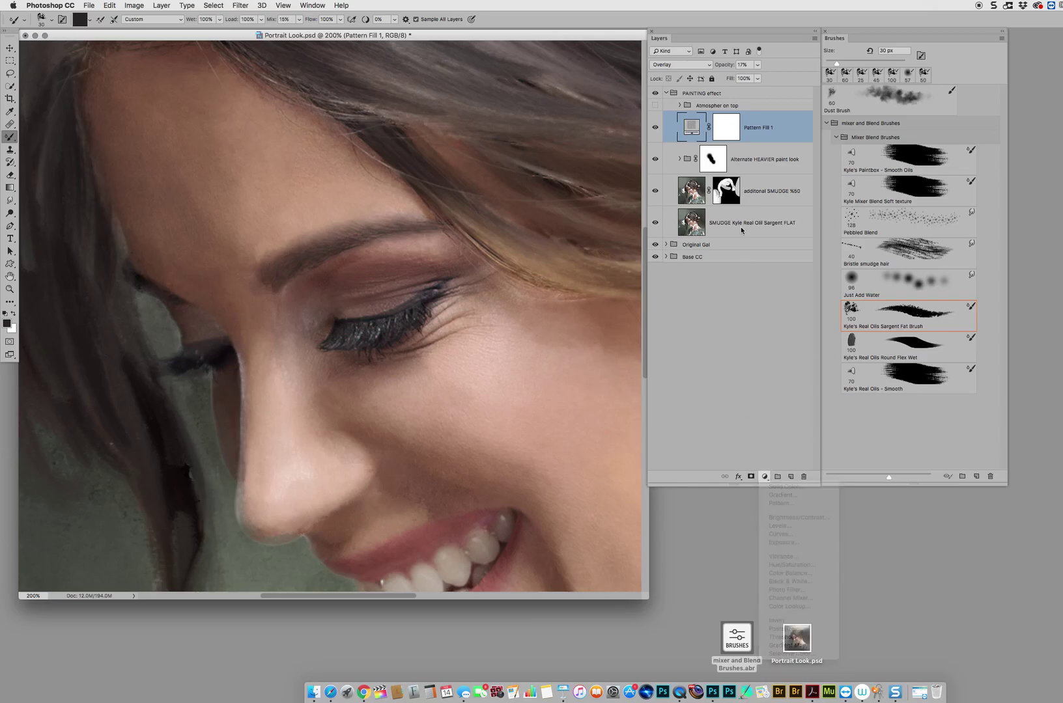
# Set Pattern Fill 1 to the Gouache Light on Watercolor pattern
pyautogui.doubleClick(694, 138)
pyautogui.click(339, 251)
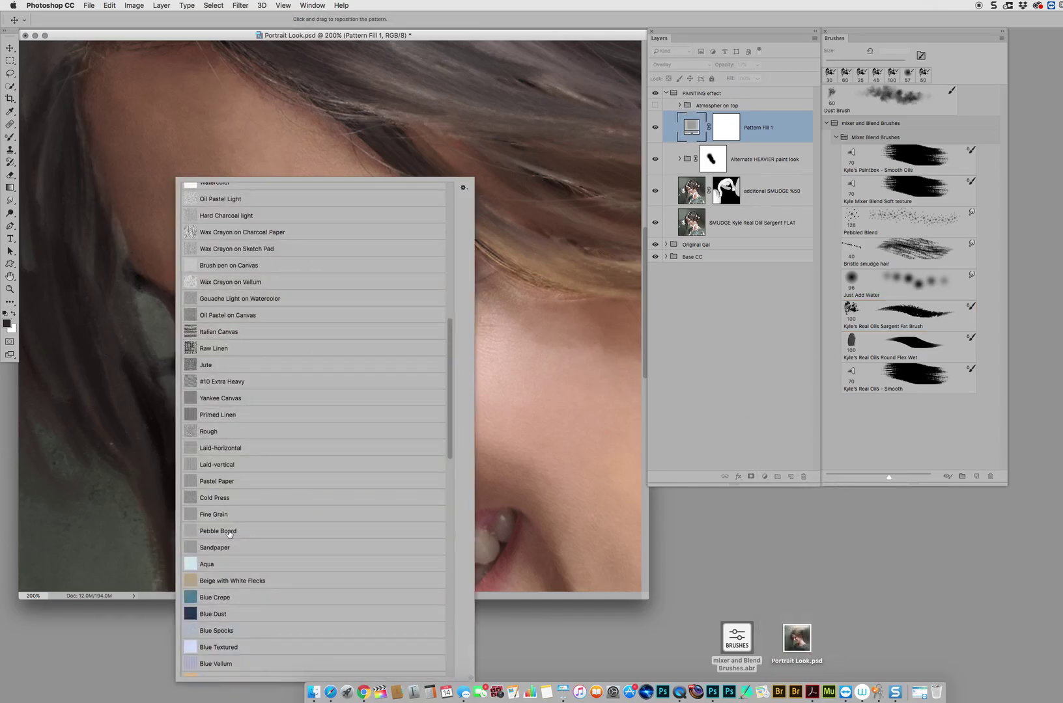
pyautogui.click(214, 302)
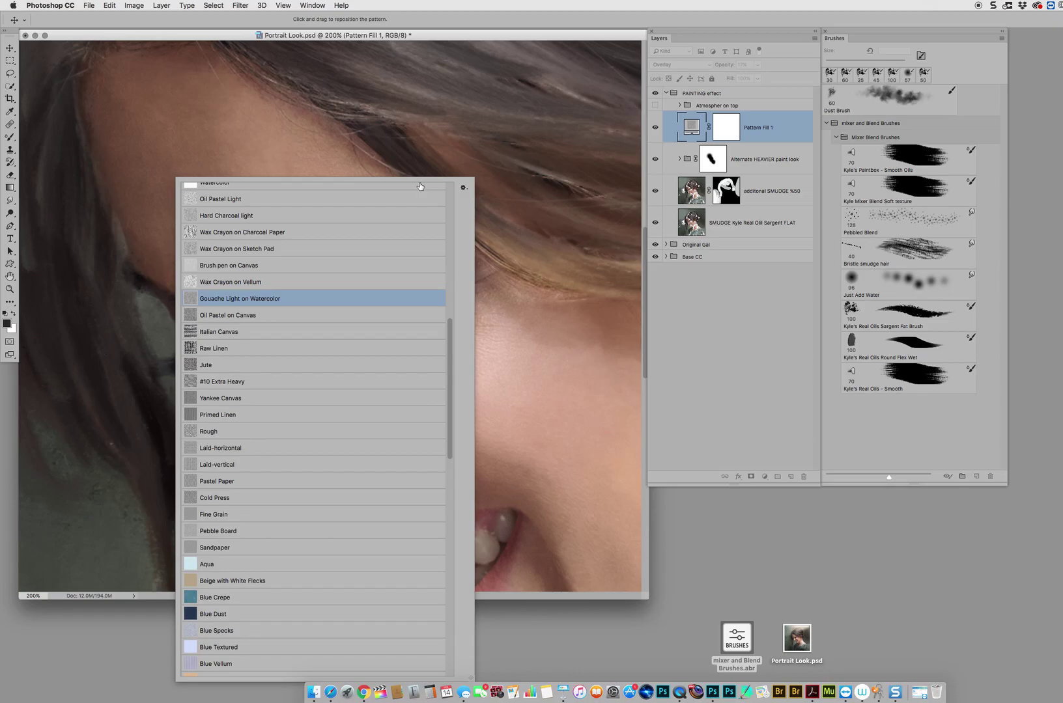
pyautogui.press('Return')
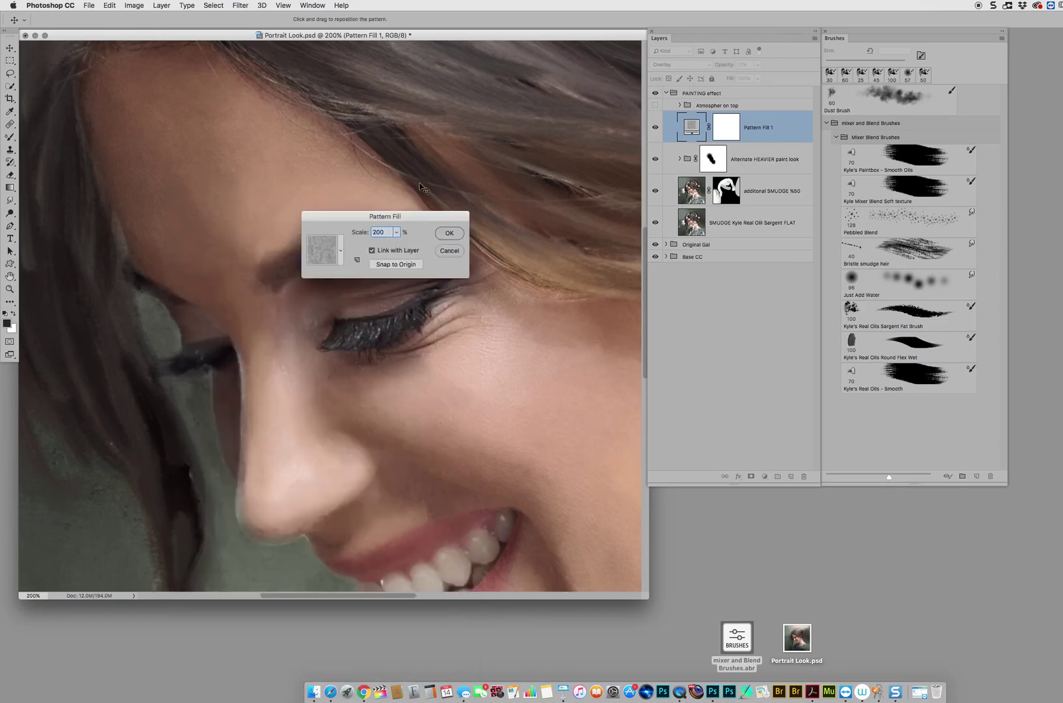
pyautogui.click(396, 234)
pyautogui.click(449, 232)
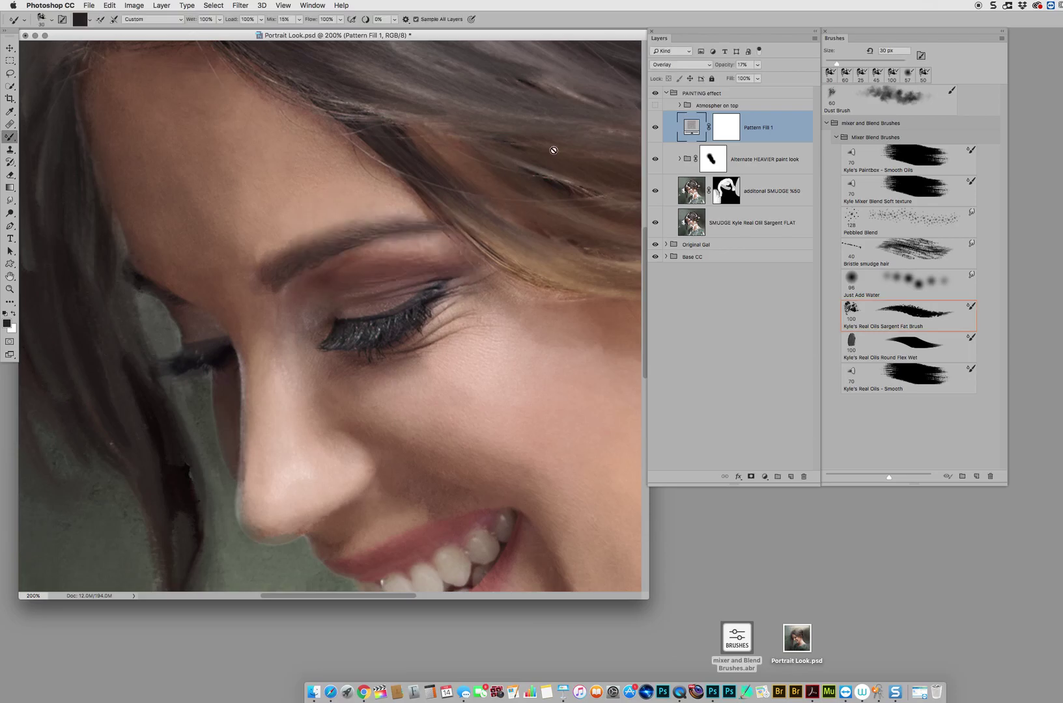
# Try Dissolve, return Pattern Fill 1 to Normal at 100% opacity, then delete the layer
pyautogui.click(700, 65)
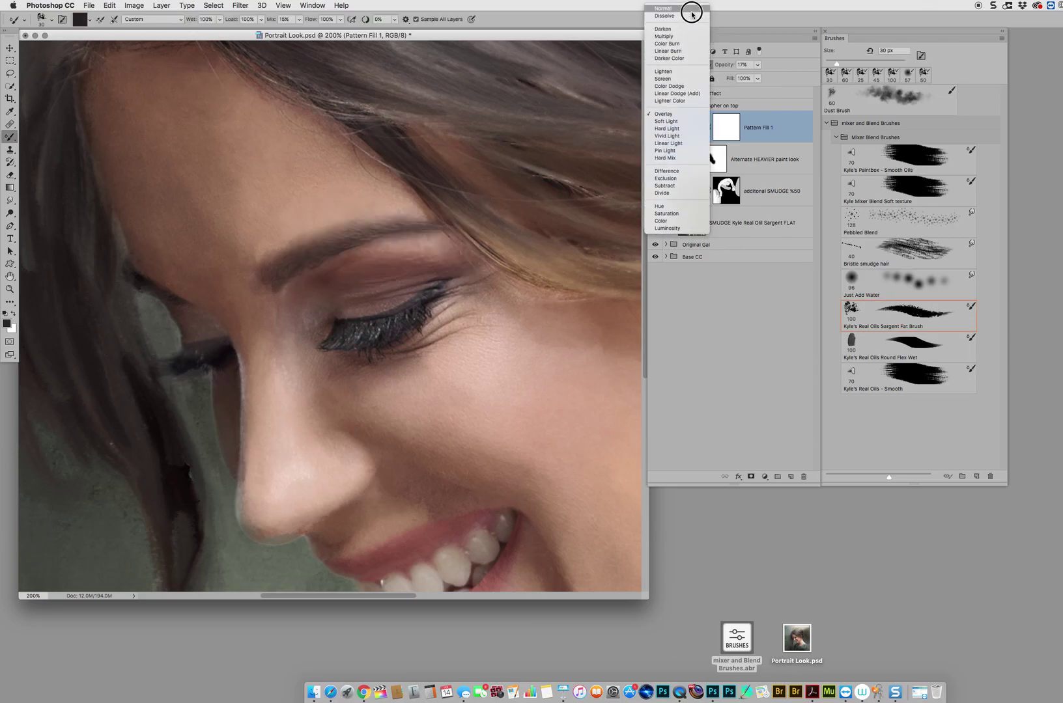
pyautogui.click(691, 16)
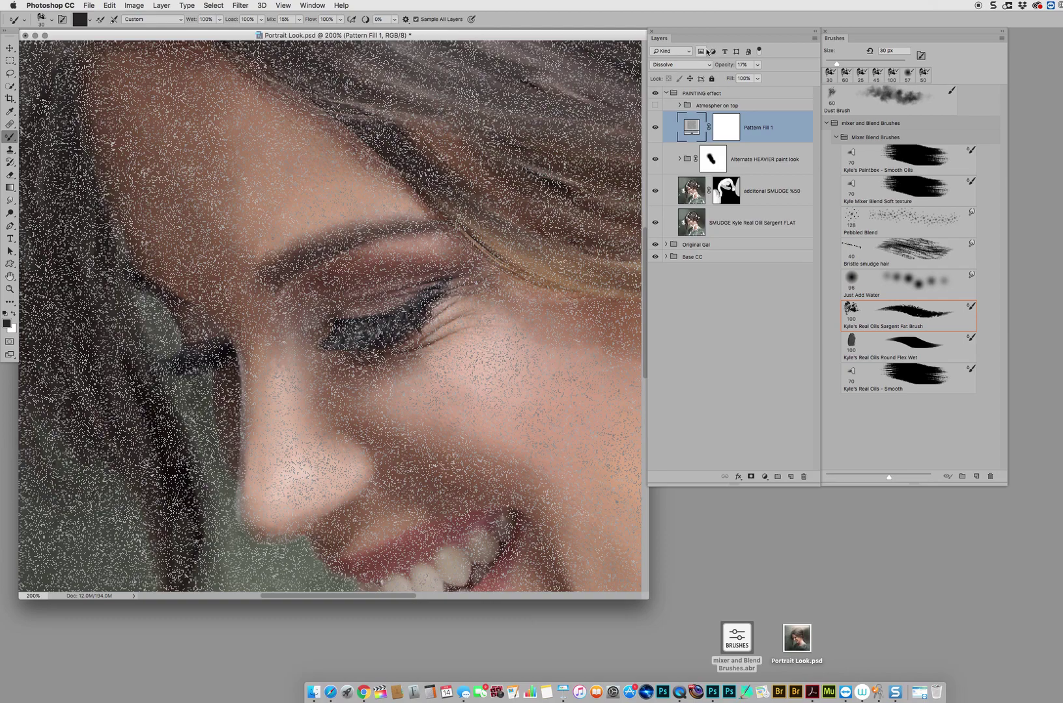
pyautogui.click(702, 63)
pyautogui.click(687, 54)
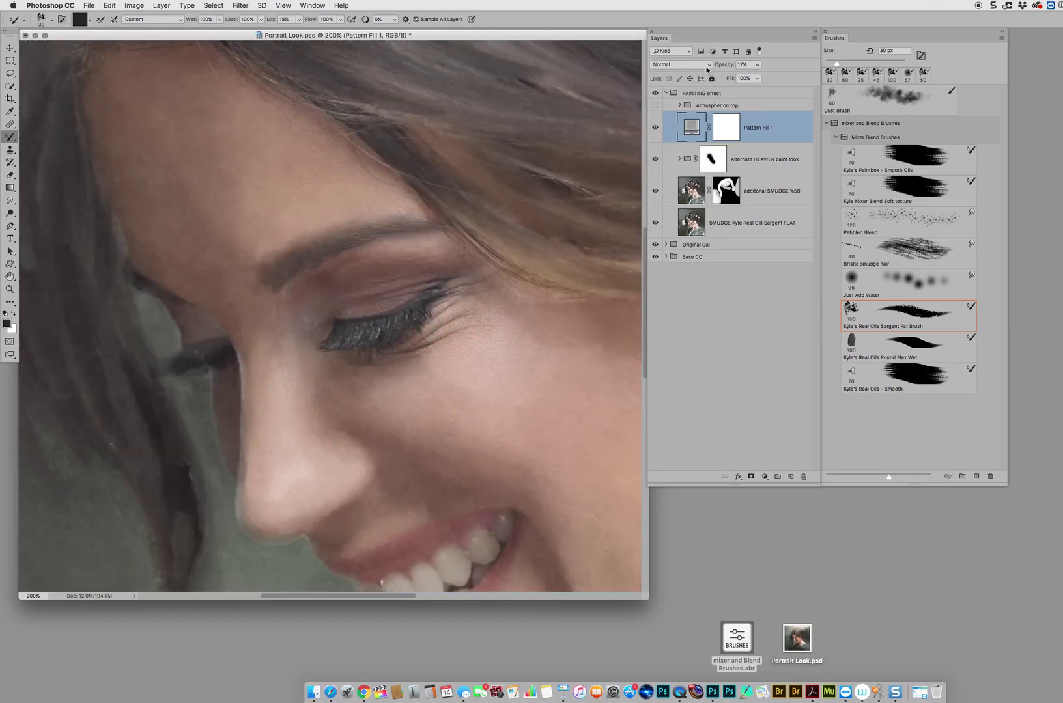
pyautogui.moveTo(757, 66); pyautogui.dragTo(814, 92)
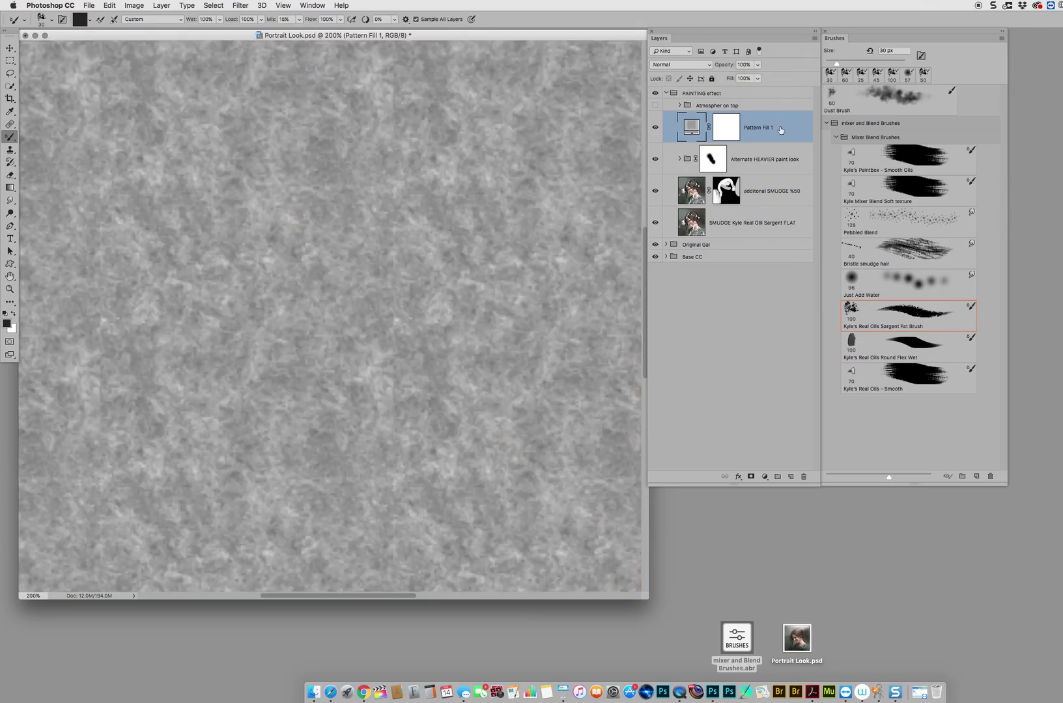
pyautogui.moveTo(770, 132)
pyautogui.mouseDown()
pyautogui.moveTo(790, 208)
pyautogui.moveTo(789, 417)
pyautogui.moveTo(805, 479)
pyautogui.mouseUp()
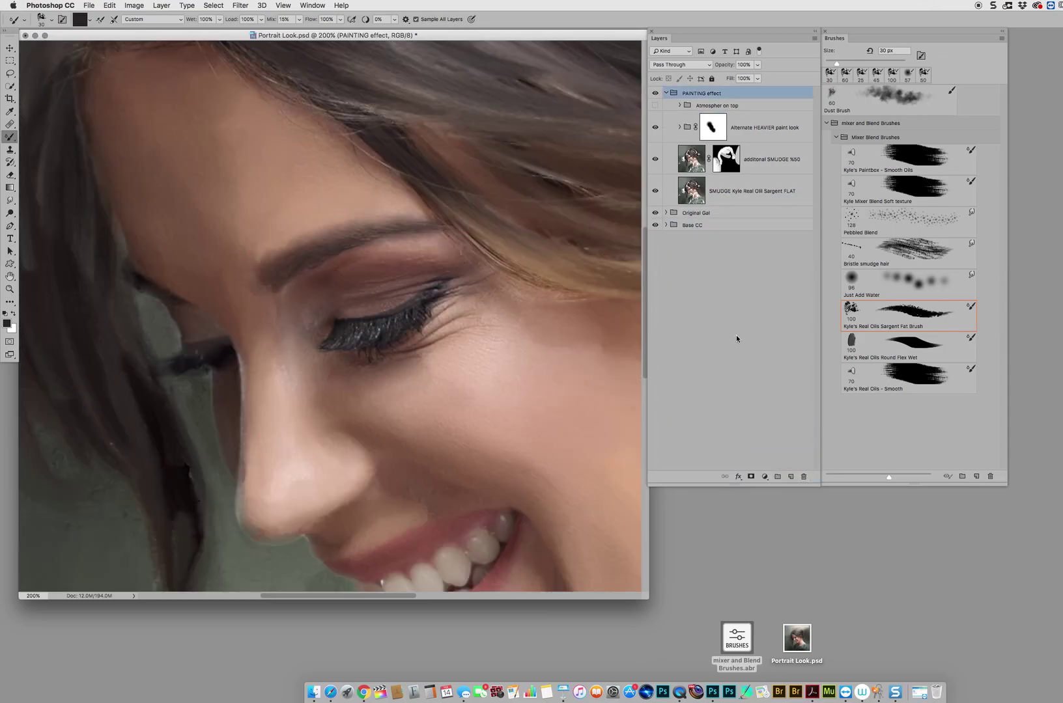
# Zoom out and add a Pattern fill layer above the Alternate HEAVIER paint look group
pyautogui.click(698, 151)
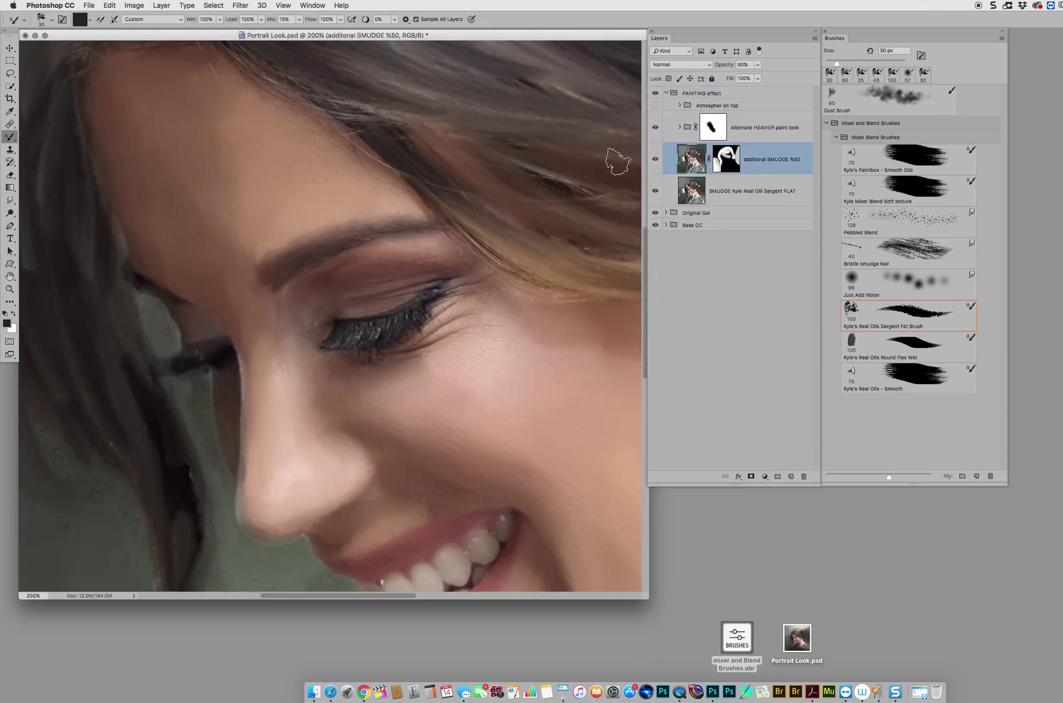
pyautogui.press('super+minus')
pyautogui.press('super+minus')
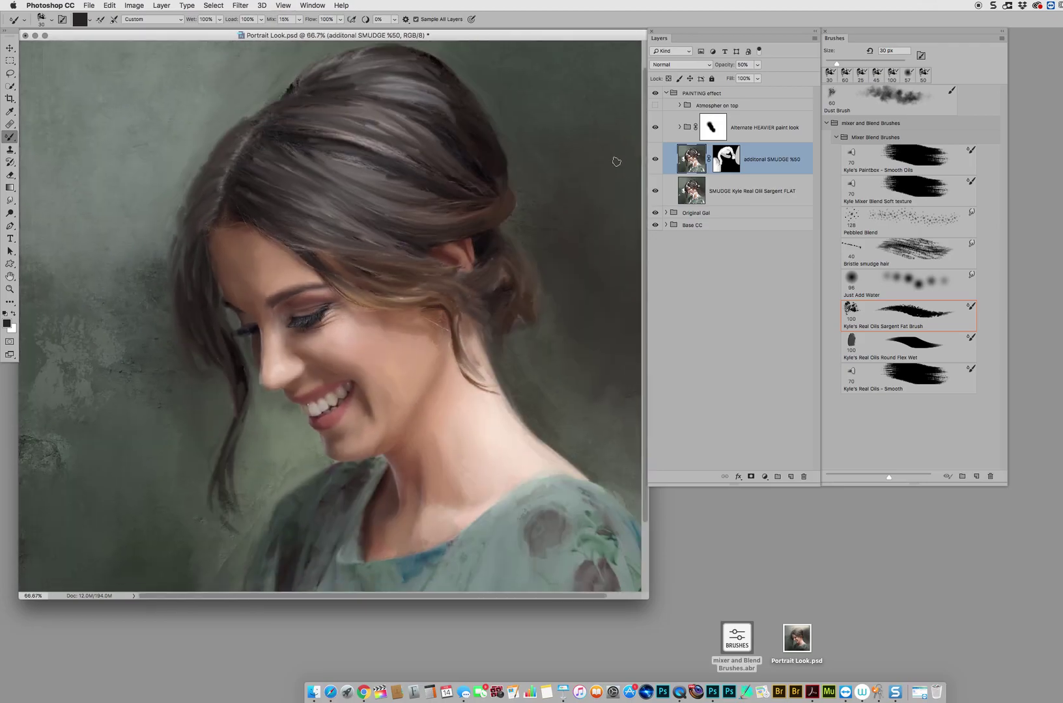
pyautogui.click(758, 130)
pyautogui.click(764, 476)
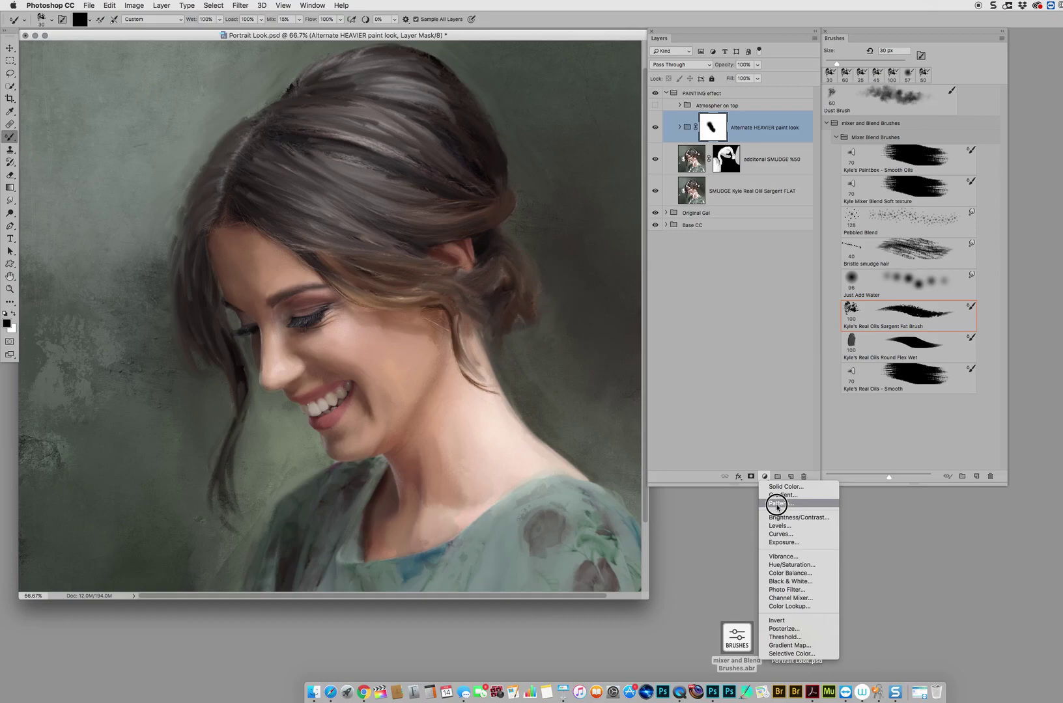
pyautogui.click(776, 504)
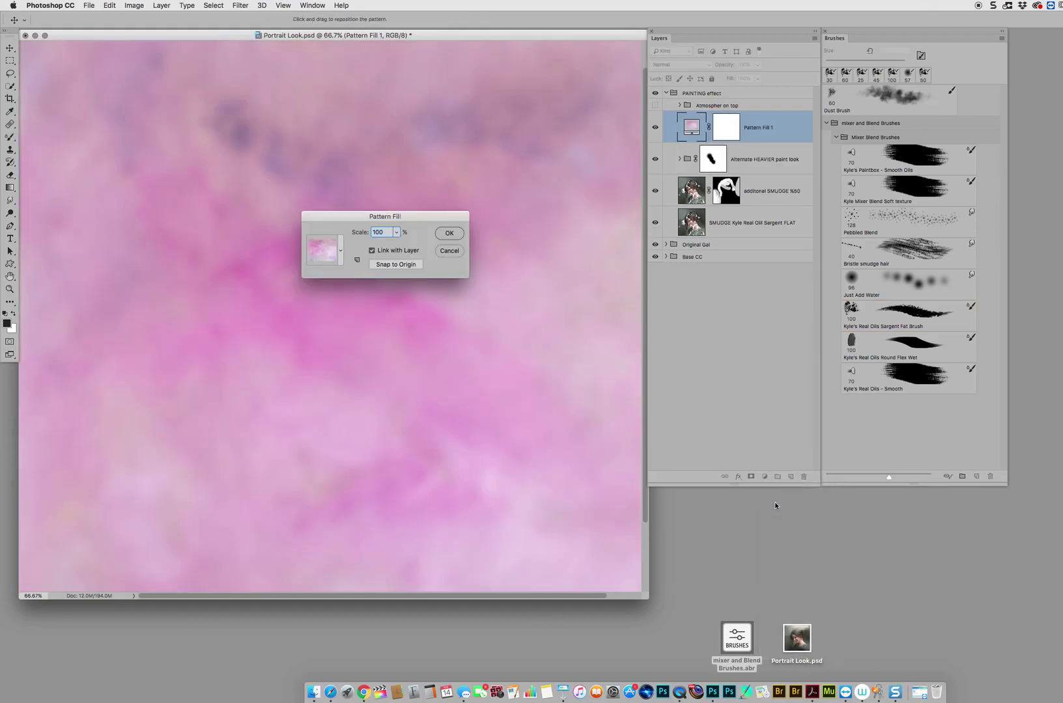
# Choose the Gouache Light on Watercolor pattern at 200% scale
pyautogui.click(341, 250)
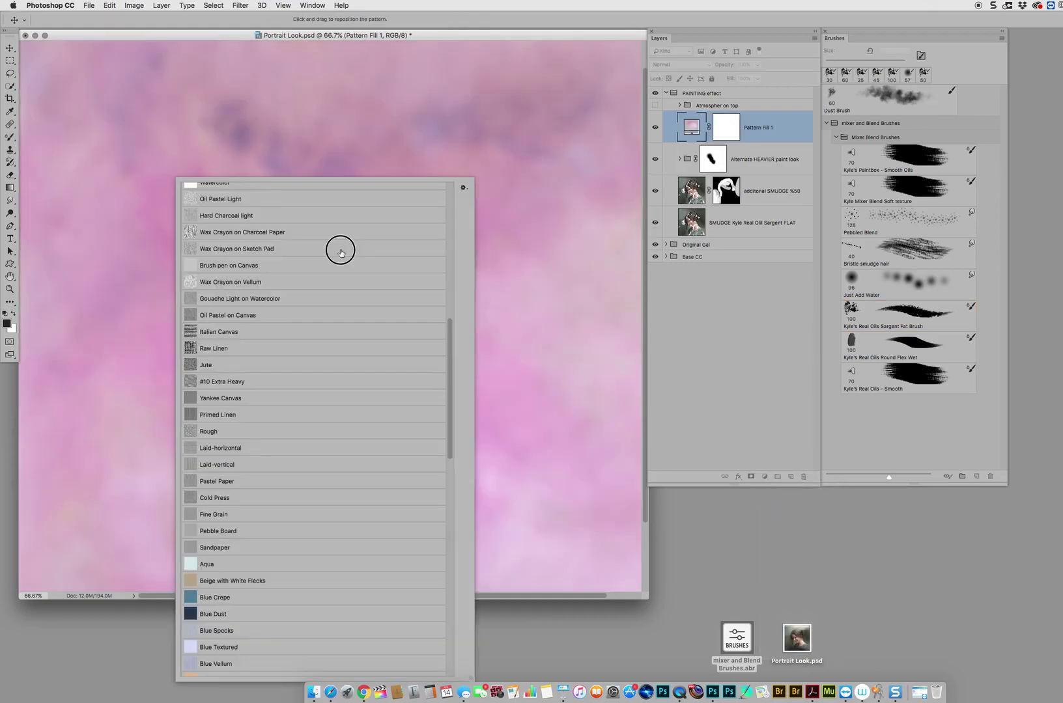
pyautogui.click(318, 314)
pyautogui.click(311, 300)
pyautogui.press('Up')
pyautogui.press('Up')
pyautogui.press('Up')
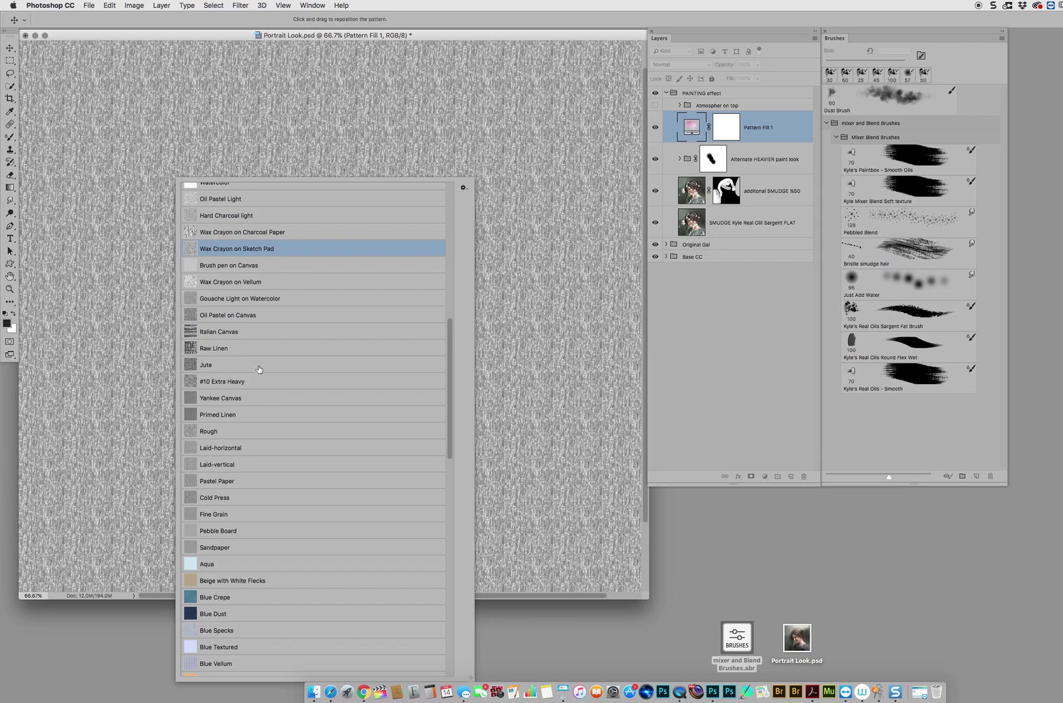
pyautogui.click(245, 302)
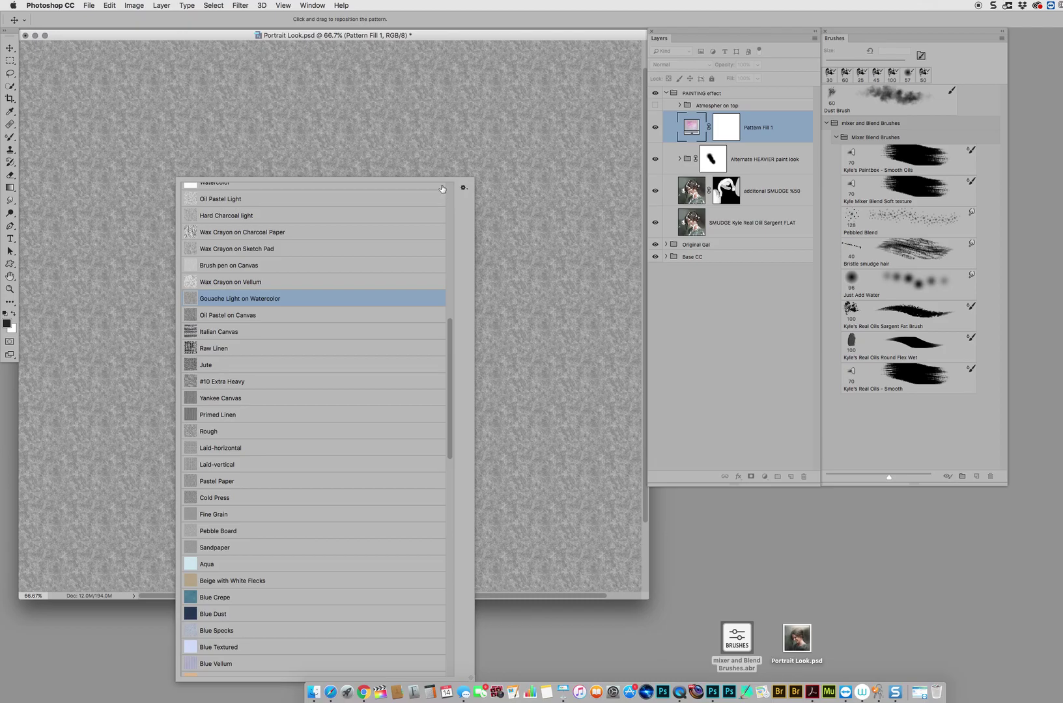
pyautogui.press('Return')
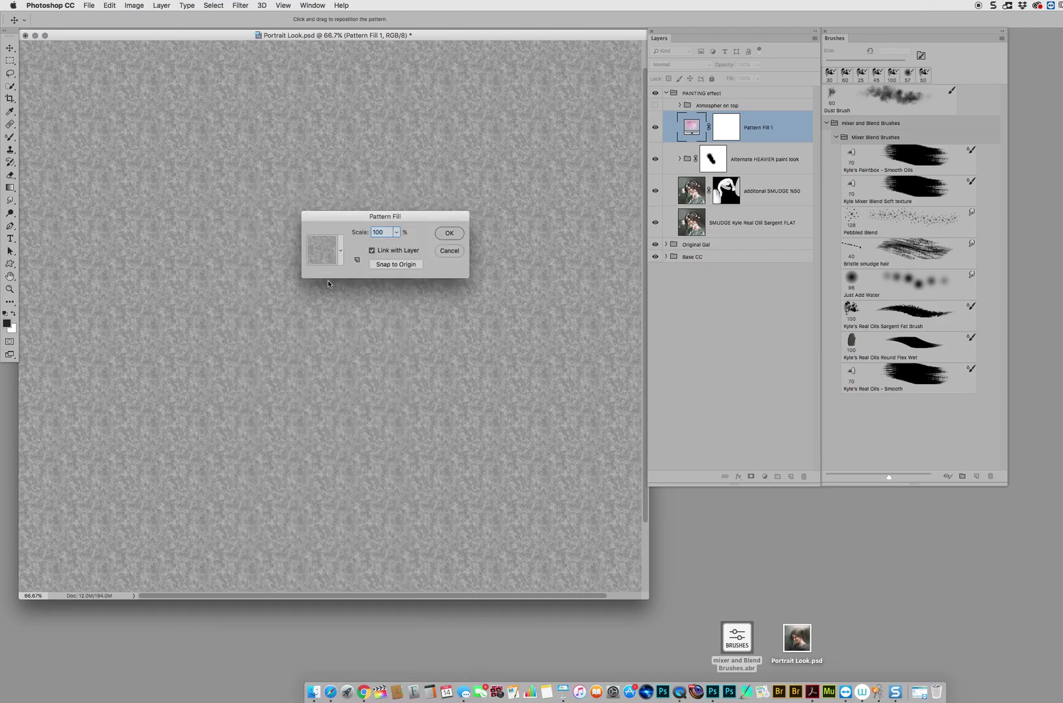
pyautogui.click(377, 232)
pyautogui.write('200')
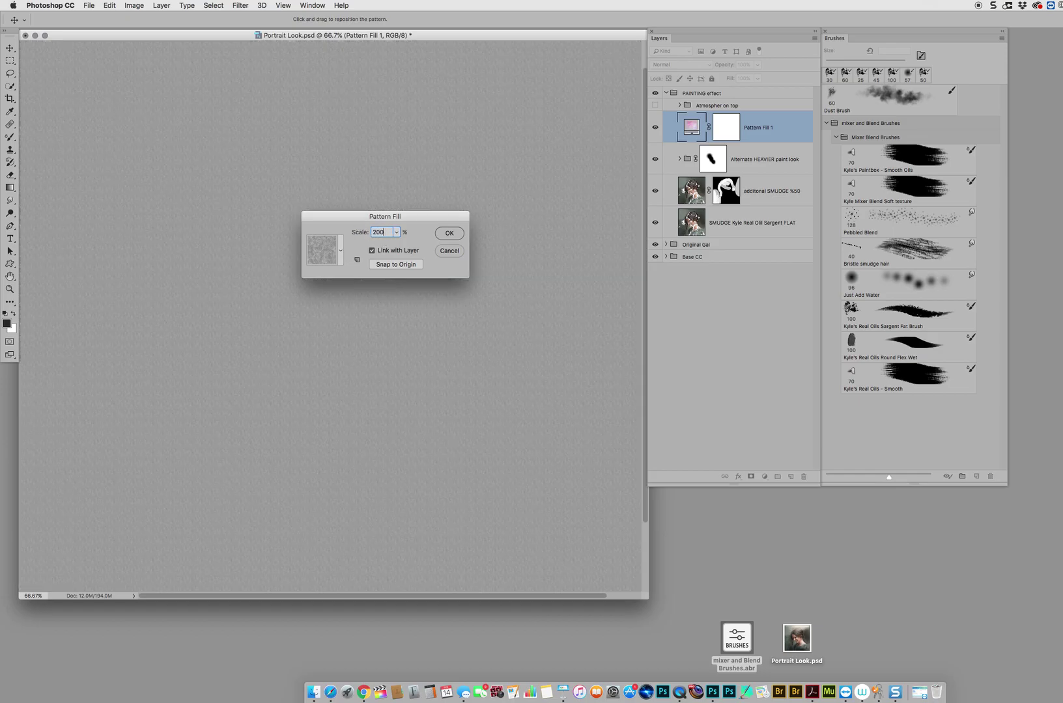
pyautogui.press('Return')
# Blend Pattern Fill 1 in Overlay mode at 22% opacity, checking it on and off
pyautogui.press('b')
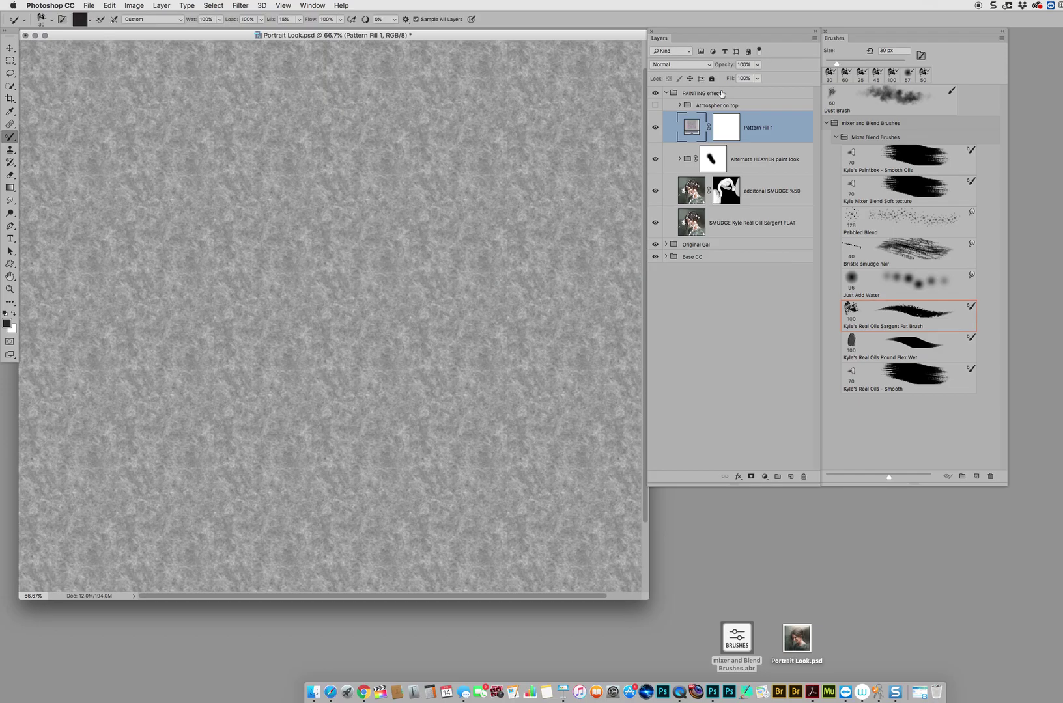
pyautogui.click(696, 65)
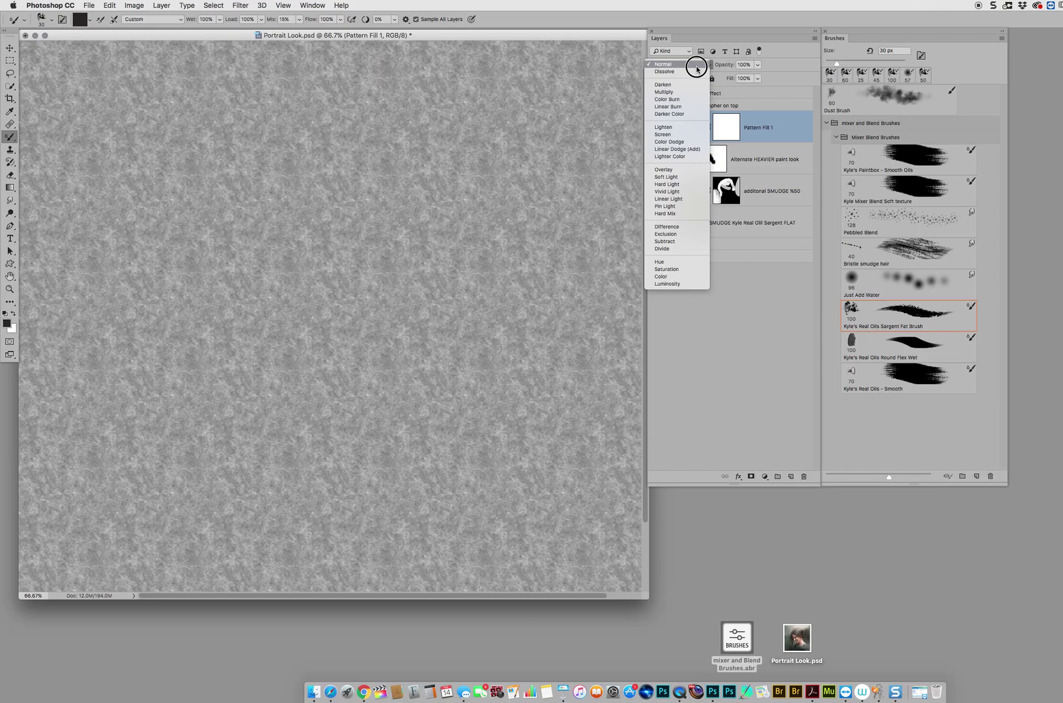
pyautogui.click(690, 170)
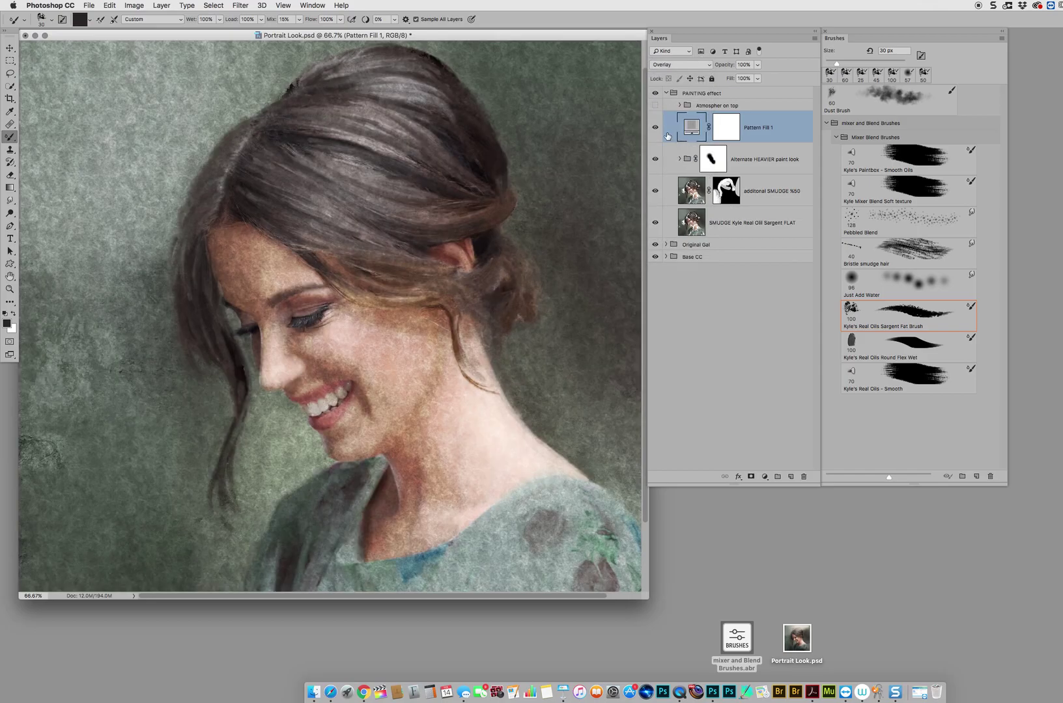
pyautogui.click(658, 130)
pyautogui.click(658, 130)
pyautogui.click(757, 65)
pyautogui.moveTo(756, 67); pyautogui.dragTo(722, 83)
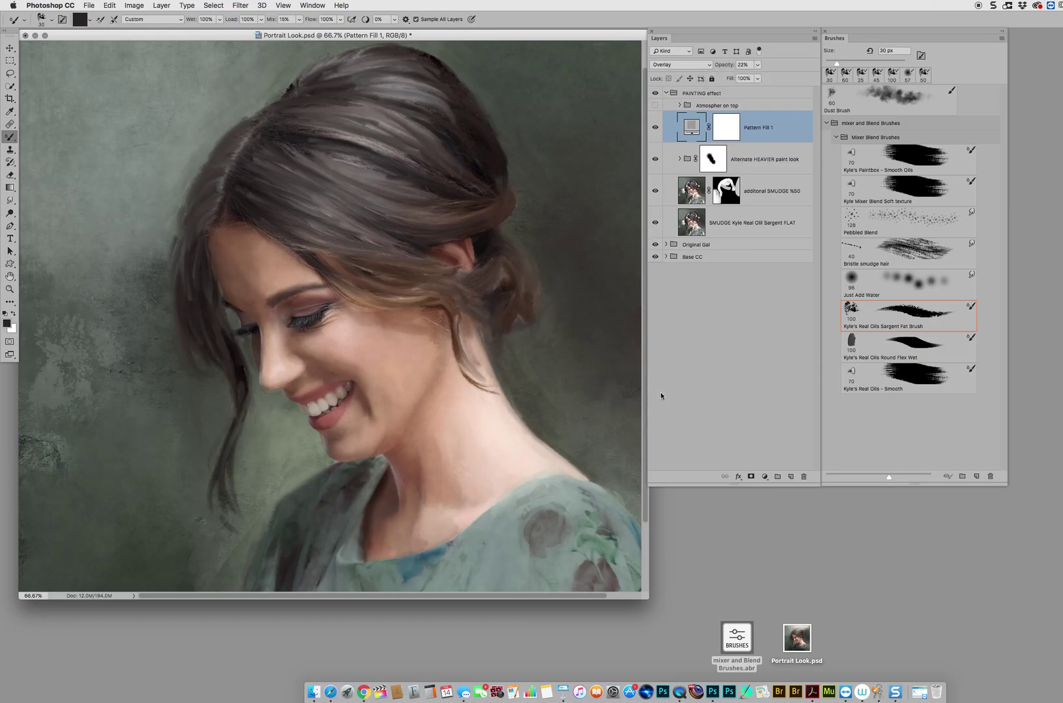
# Hide all painting and texture layers, then show them again one by one for comparison
pyautogui.moveTo(655, 127); pyautogui.dragTo(657, 220)
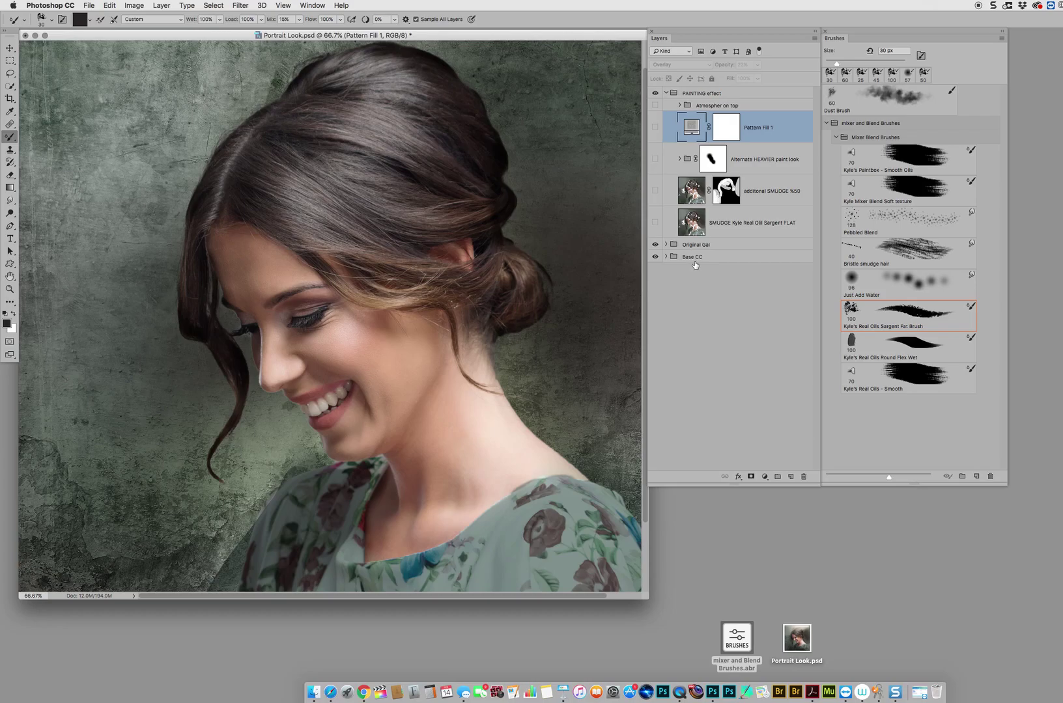
pyautogui.click(655, 223)
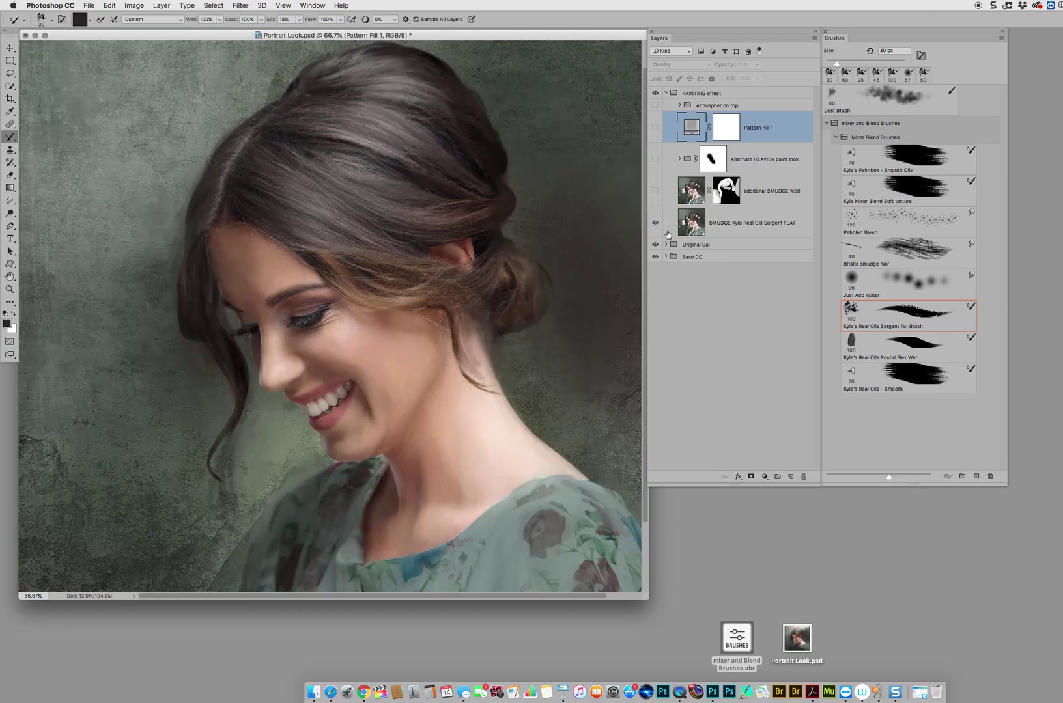
pyautogui.click(655, 190)
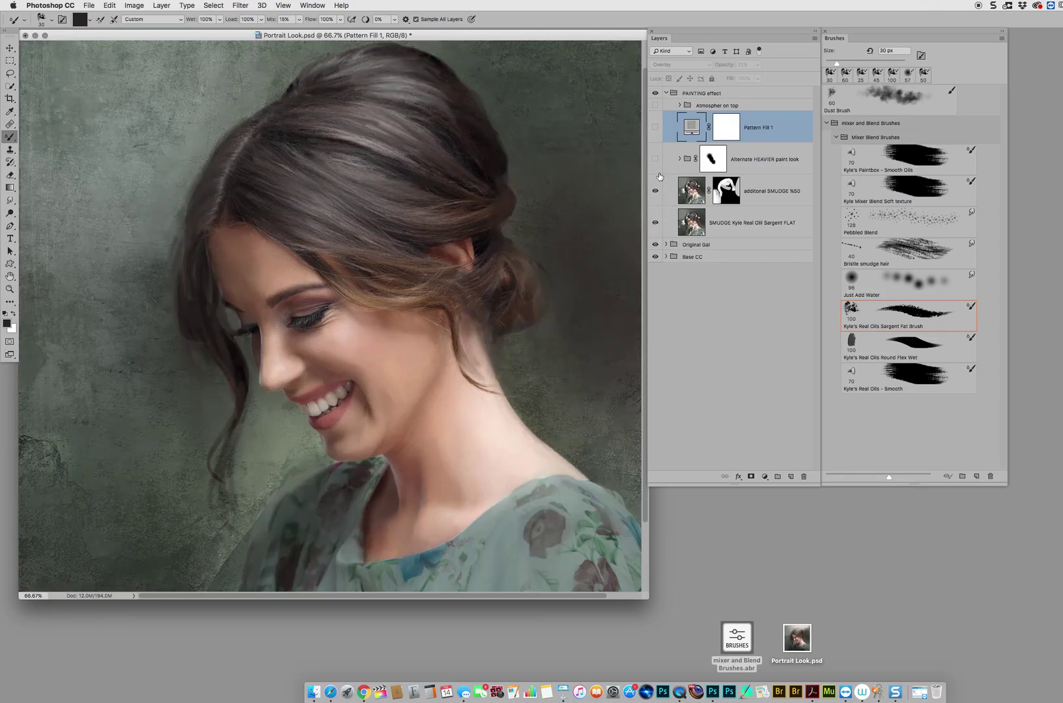
pyautogui.click(655, 191)
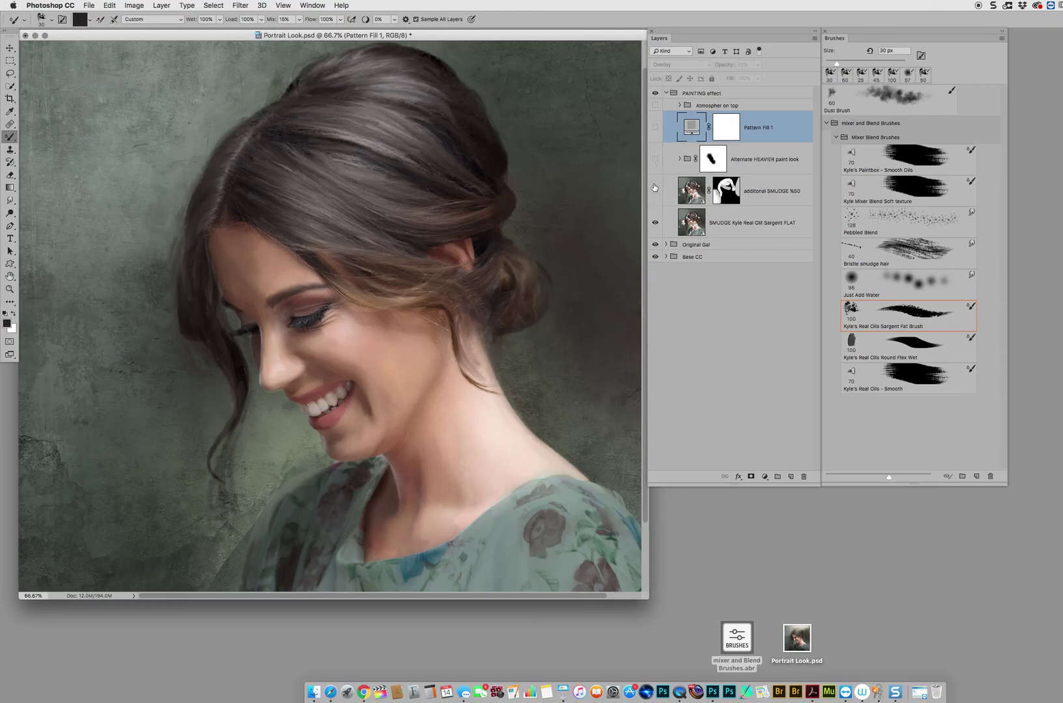
pyautogui.moveTo(655, 190); pyautogui.dragTo(655, 159)
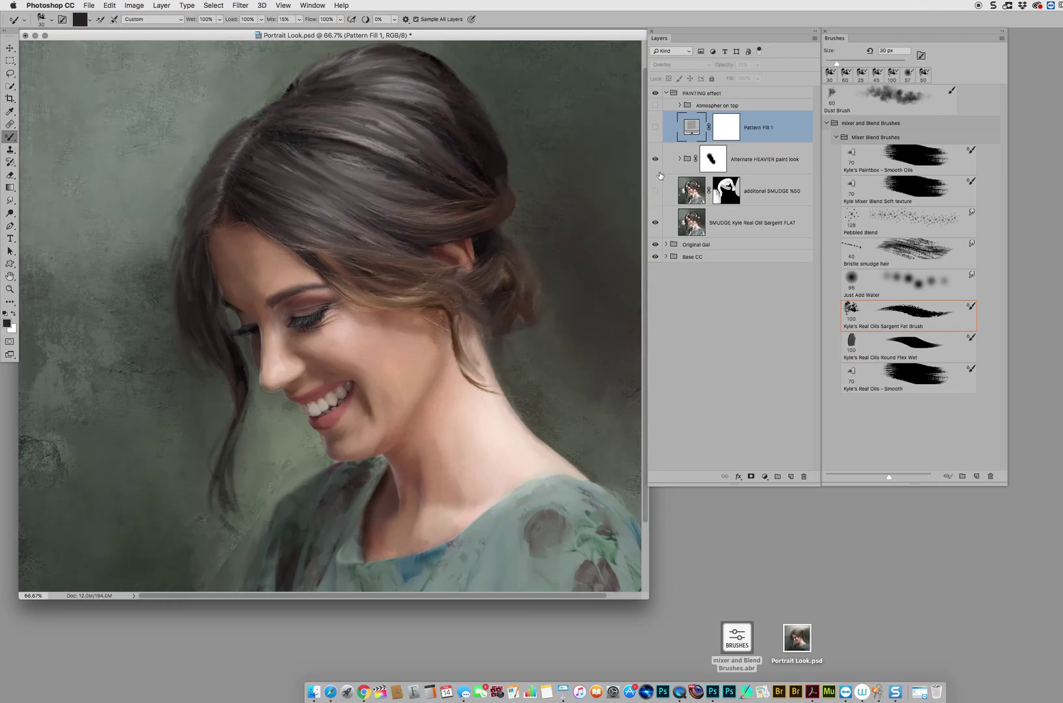
pyautogui.click(656, 129)
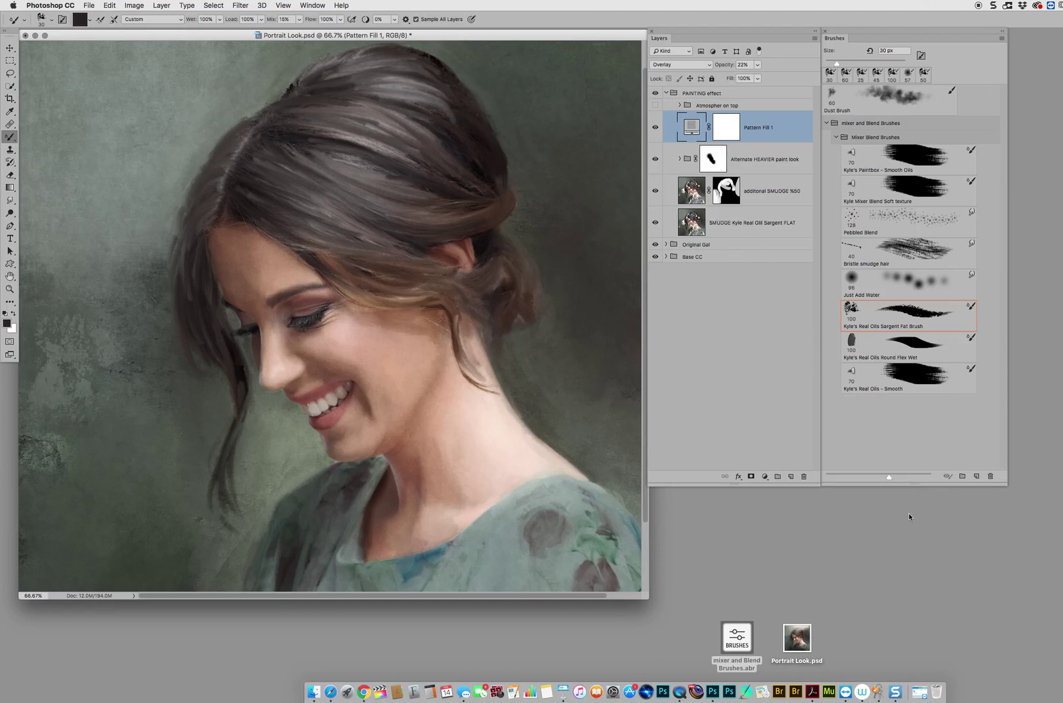
# Select the Smudge Tool from the toolbar flyout
pyautogui.moveTo(9, 137); pyautogui.dragTo(47, 163)
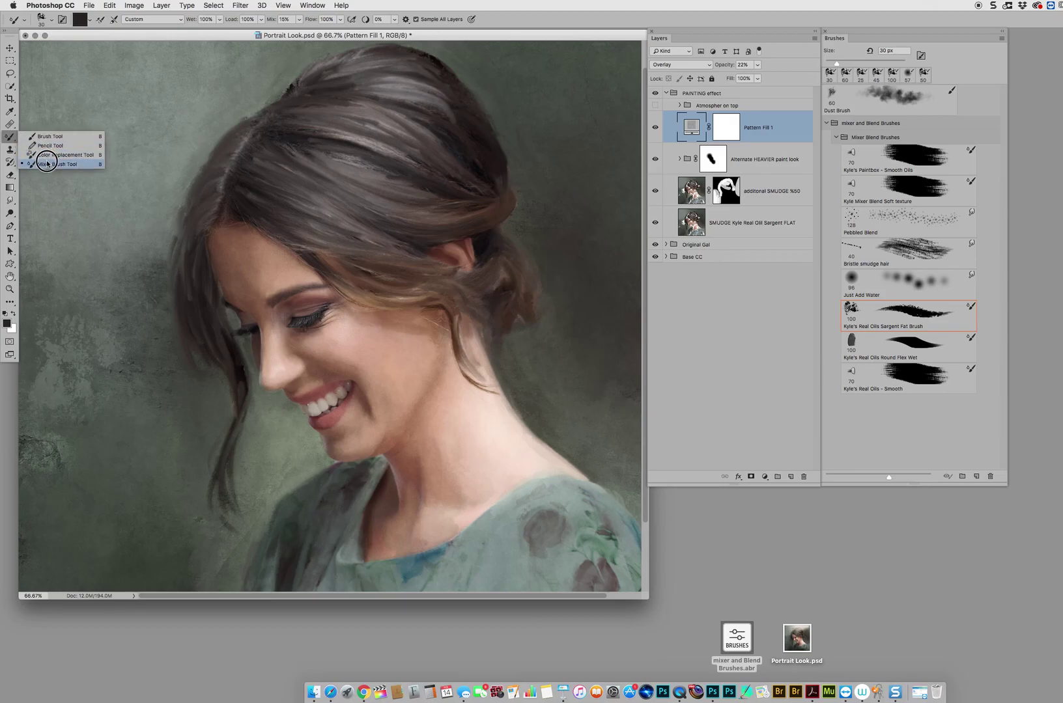
pyautogui.click(10, 202)
pyautogui.click(9, 201)
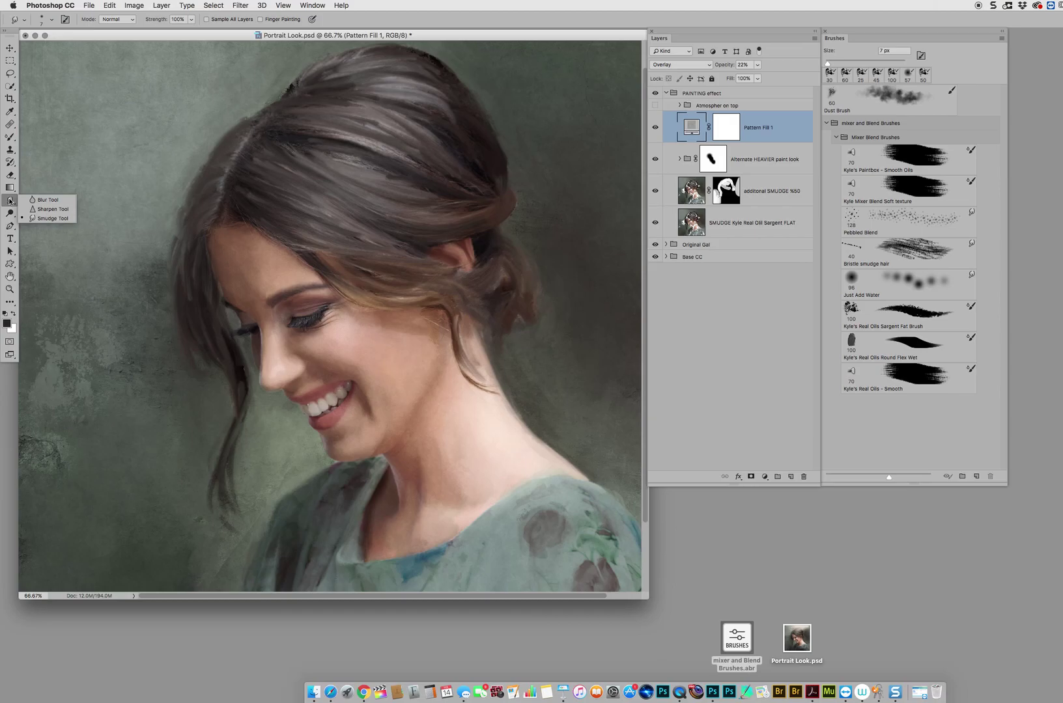